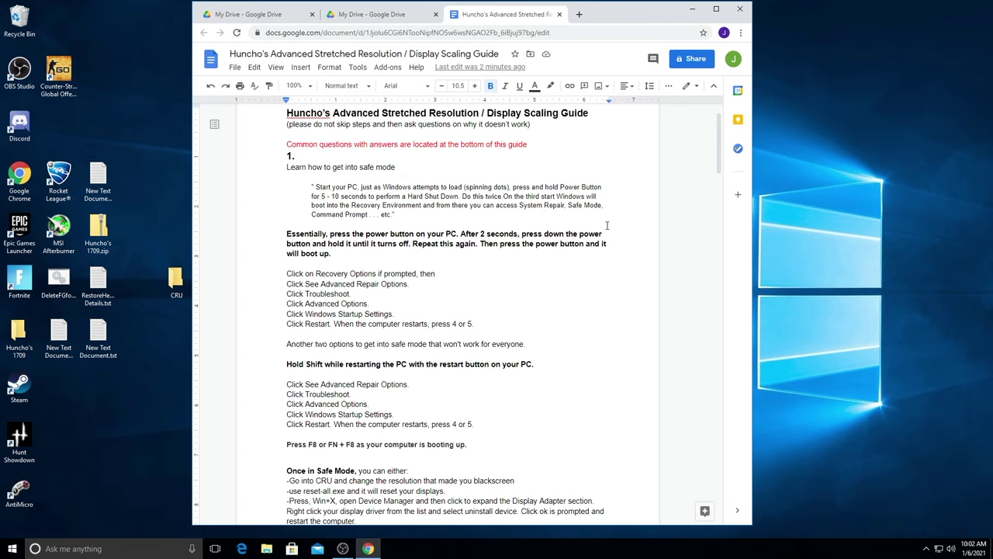
Step: Highlight the guide's safe-mode boot steps: power button, Repeat this again, Recovery Options, Restart
triple_click(334, 194)
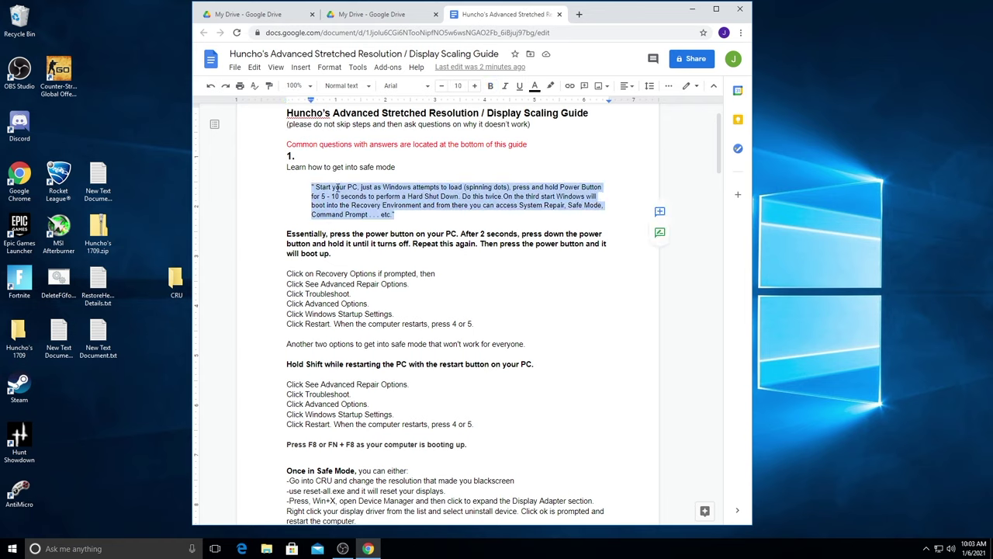
click(350, 207)
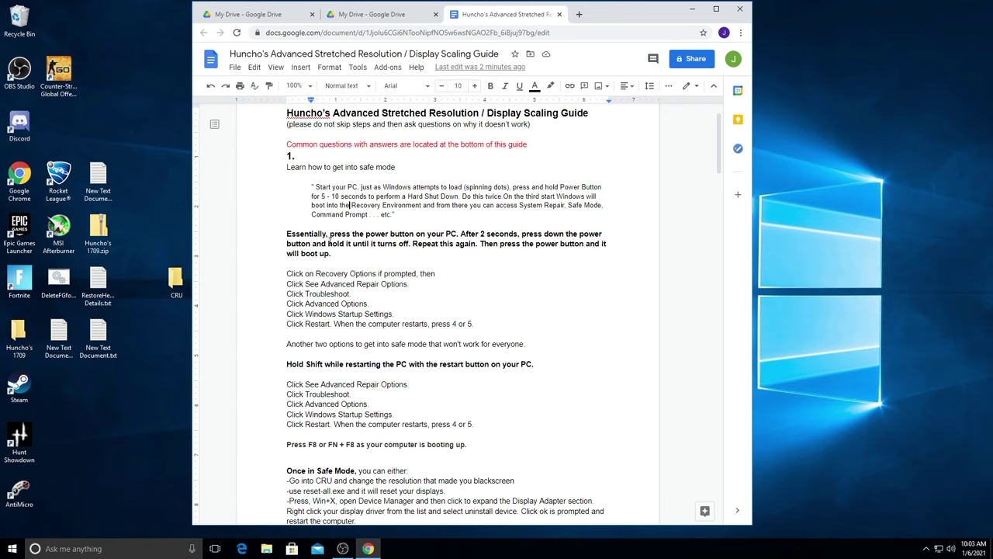
drag(330, 233, 458, 237)
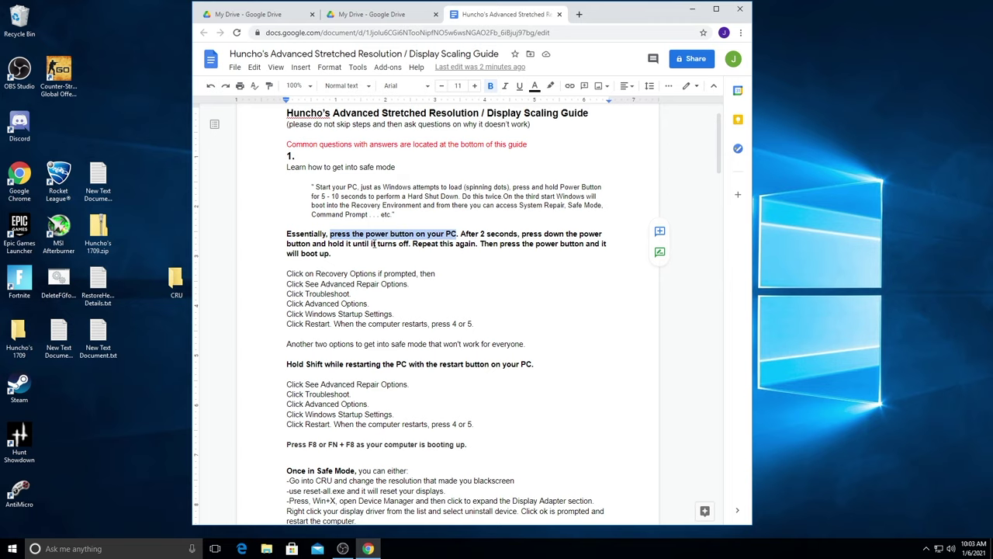
drag(412, 243, 474, 246)
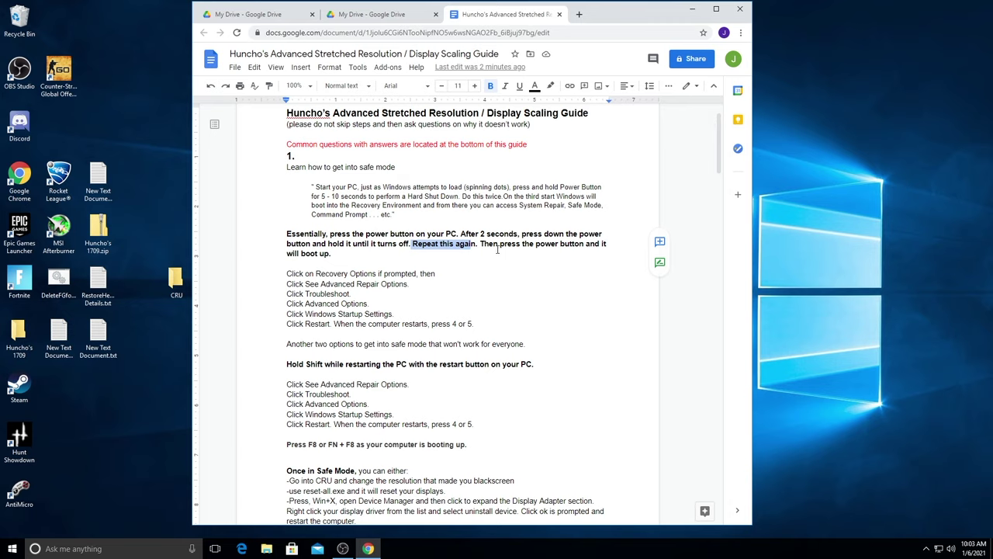
click(343, 249)
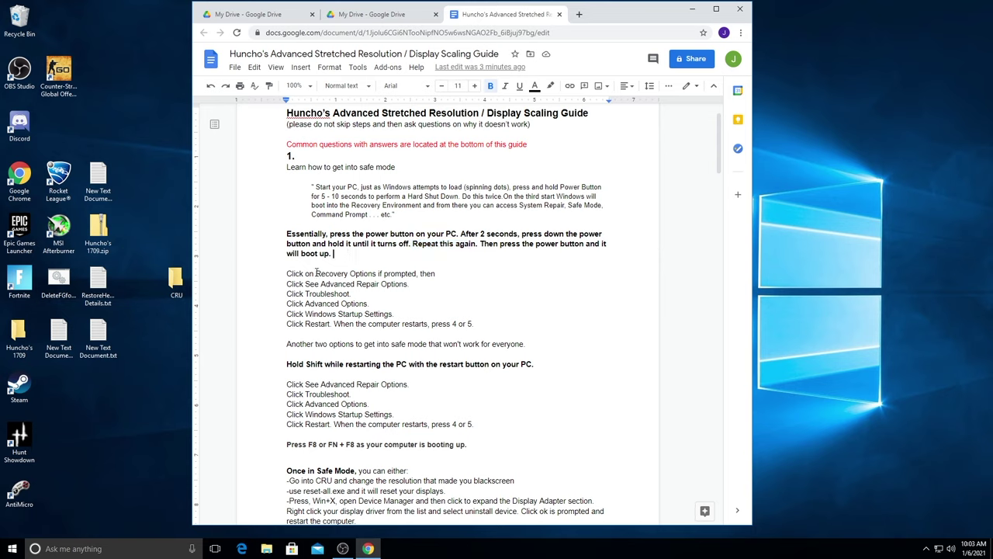
drag(316, 273, 379, 277)
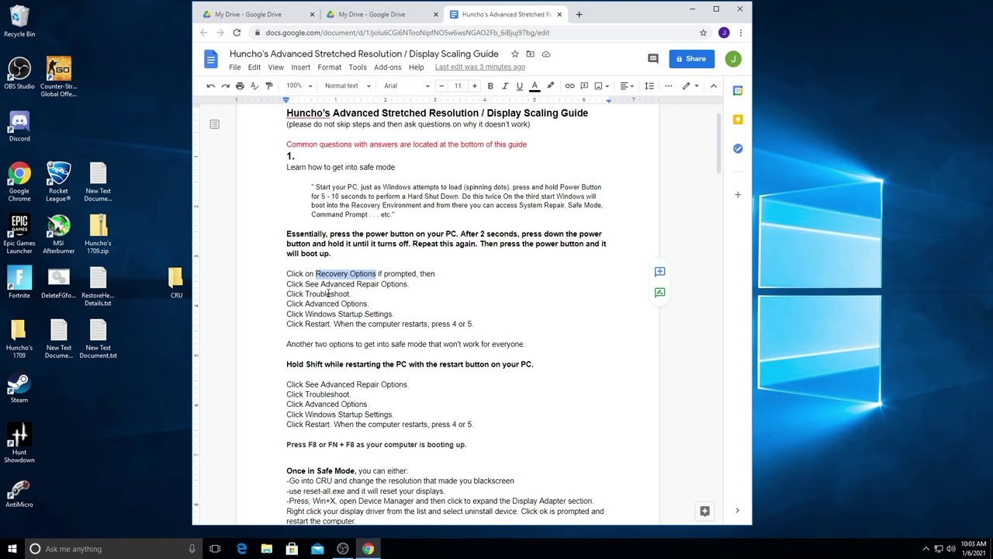
drag(320, 283, 408, 285)
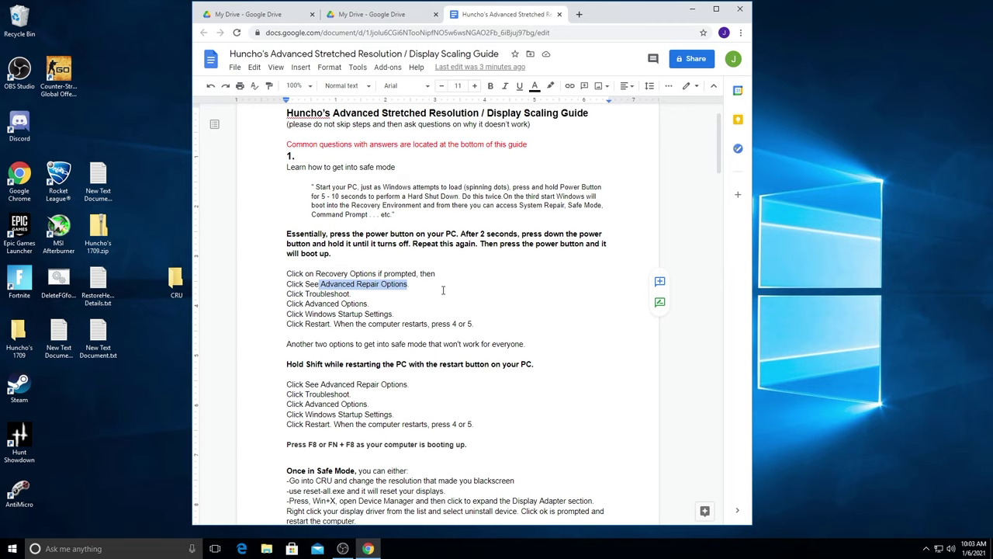
click(335, 304)
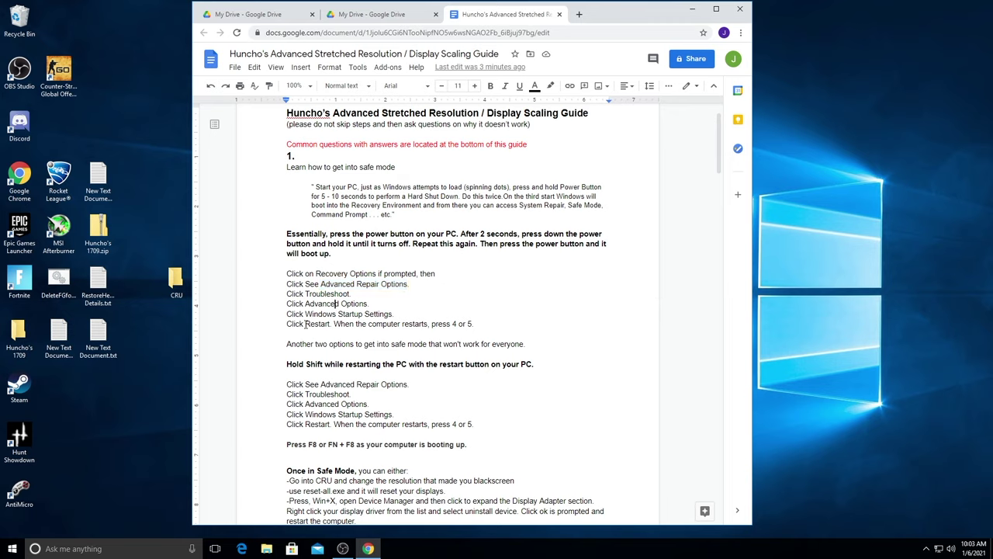
drag(305, 324, 333, 323)
drag(403, 324, 473, 324)
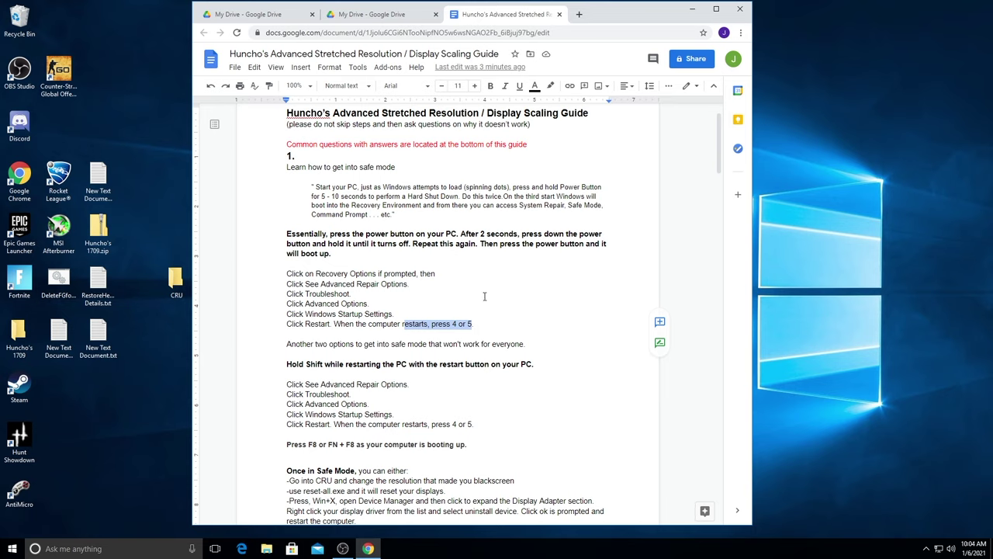
Step: Highlight the guide's Hold Shift, Press F8 and Once in Safe Mode instructions
scroll(528, 333, down, 2)
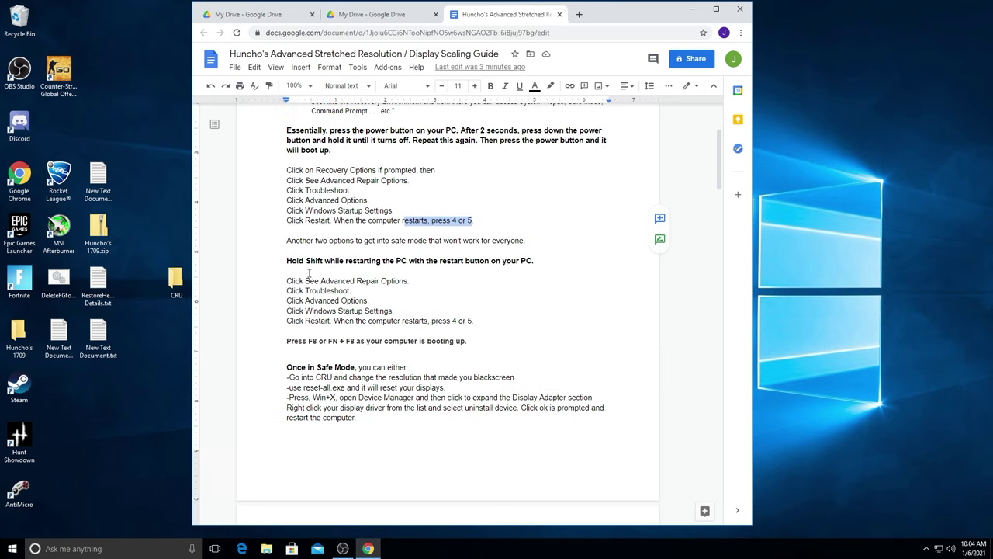
drag(286, 262, 535, 261)
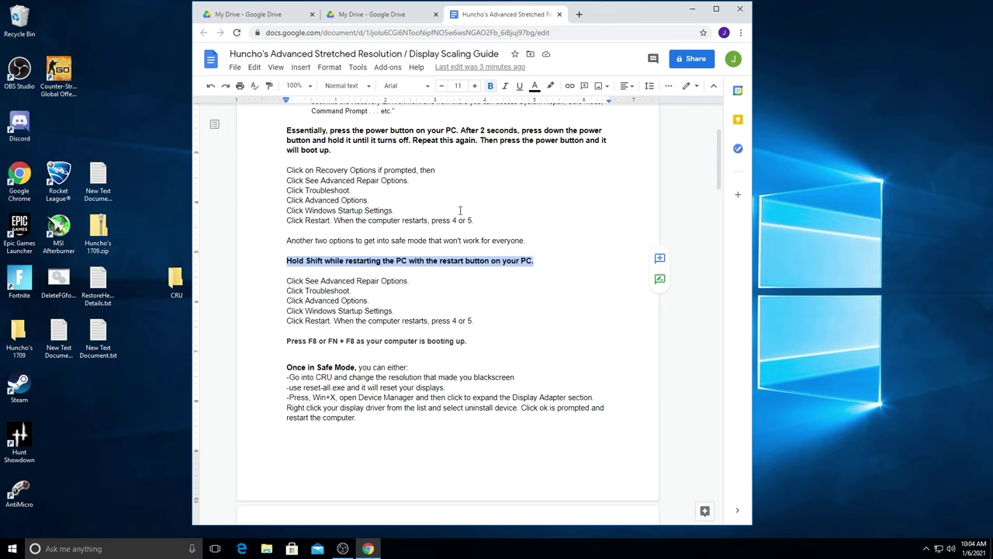
drag(287, 141, 327, 141)
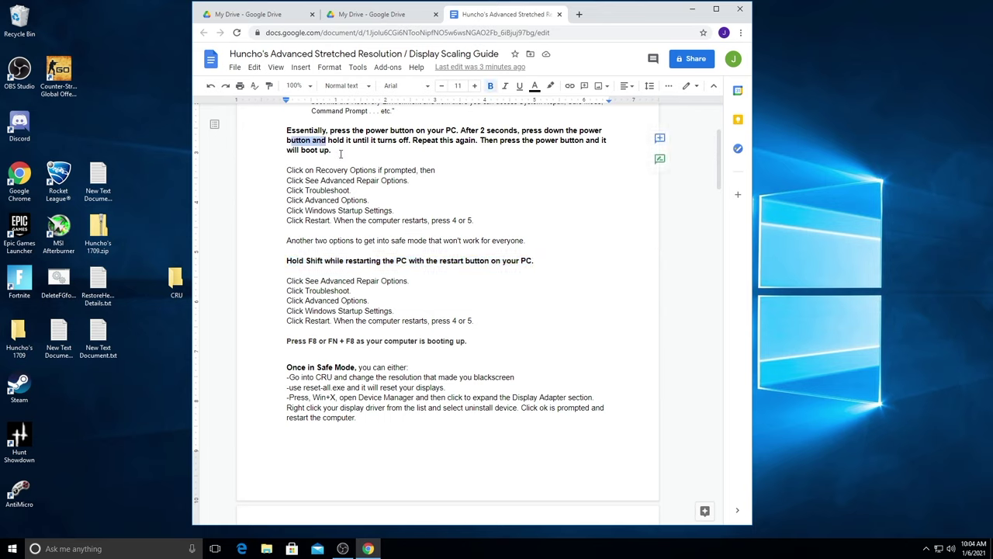
click(295, 256)
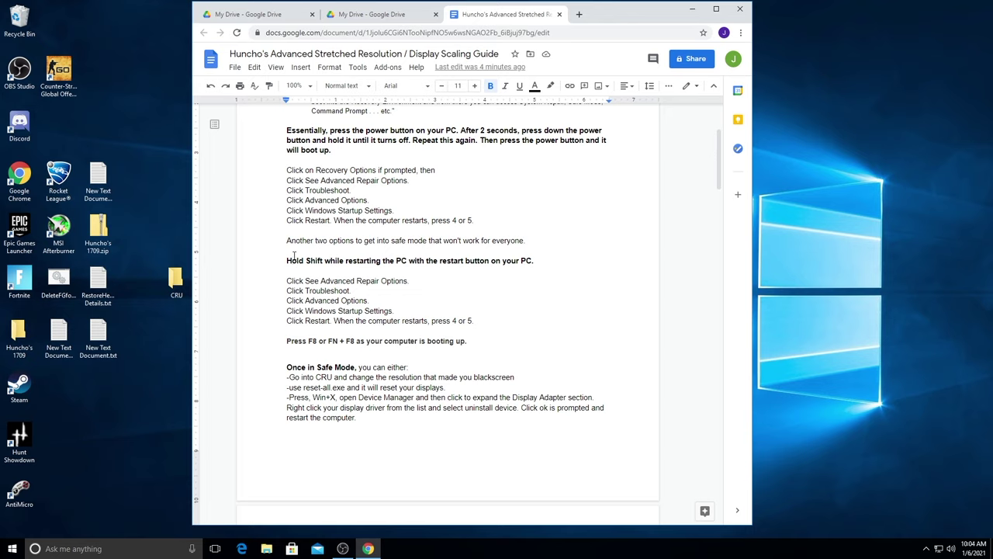
drag(412, 281, 401, 329)
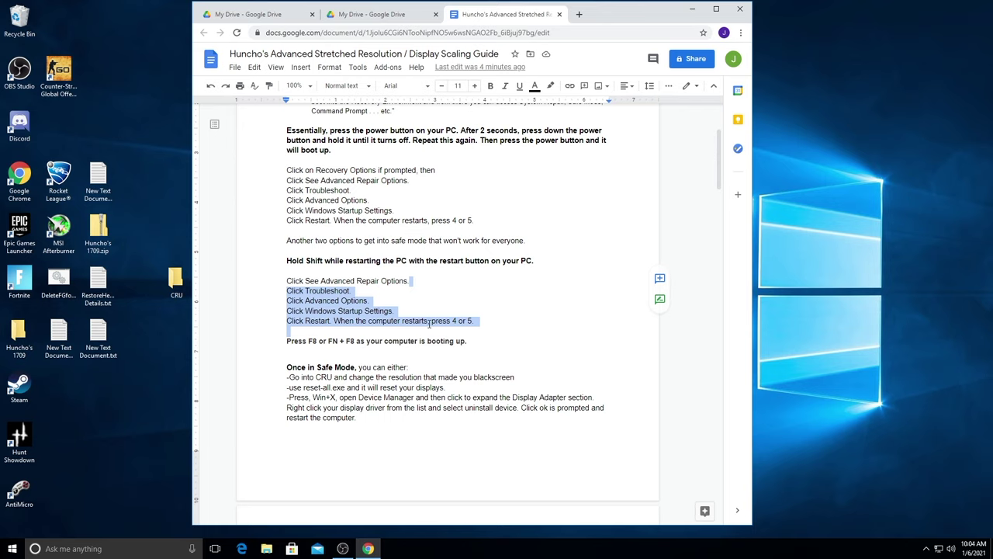
click(403, 342)
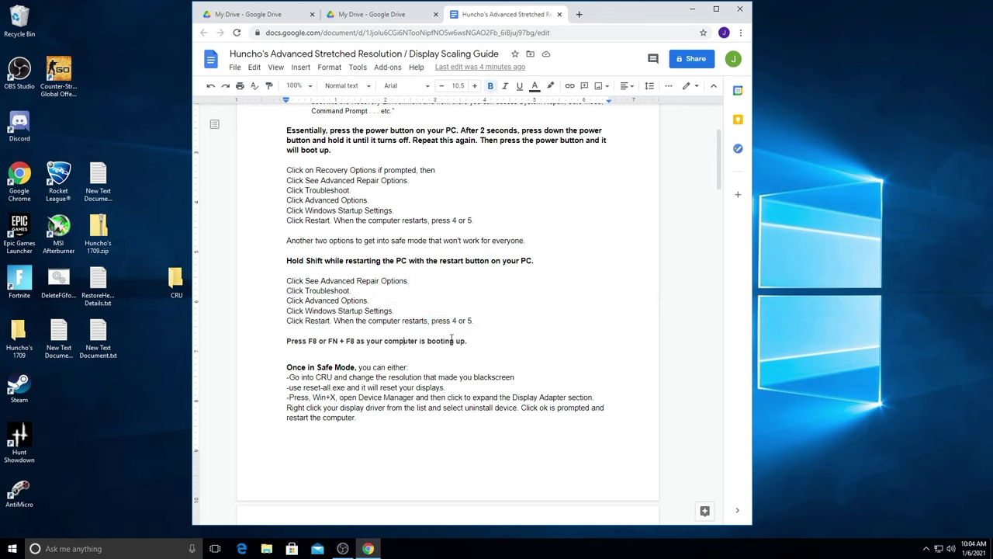
drag(468, 342, 289, 343)
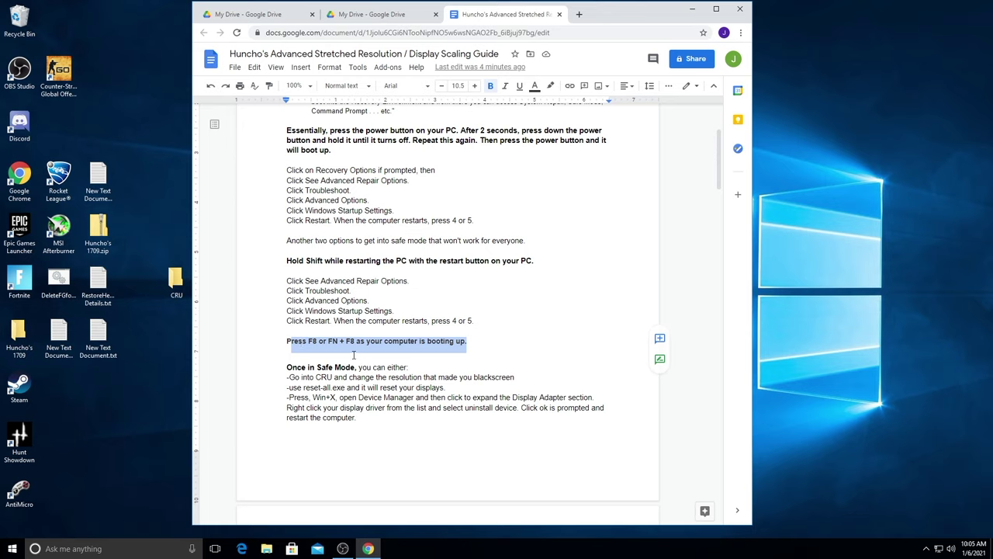
drag(287, 271, 473, 324)
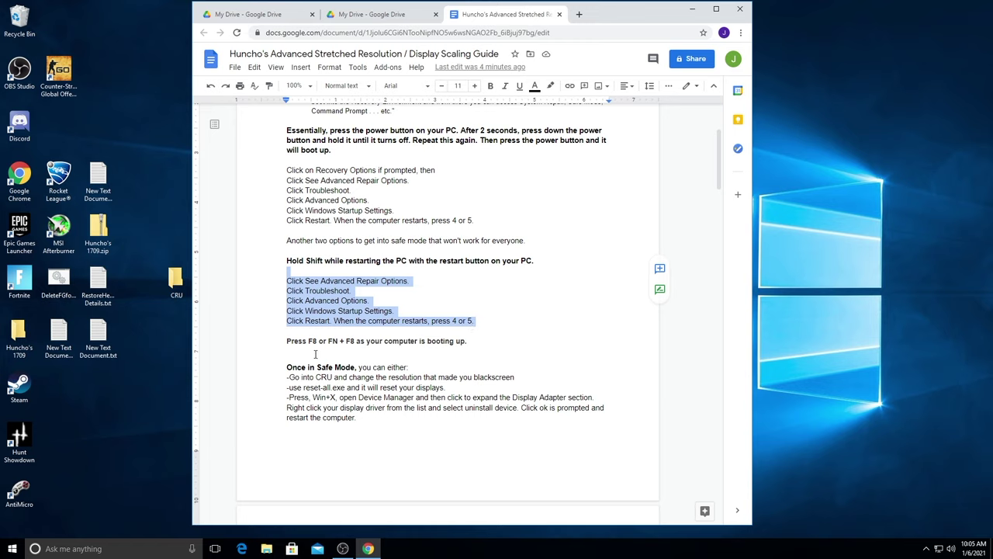
drag(288, 357, 450, 420)
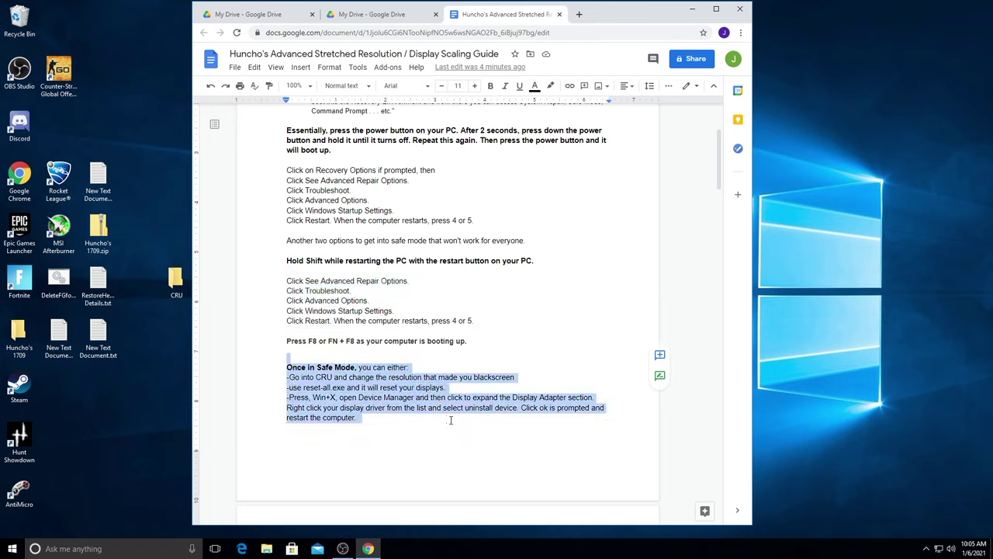
click(317, 377)
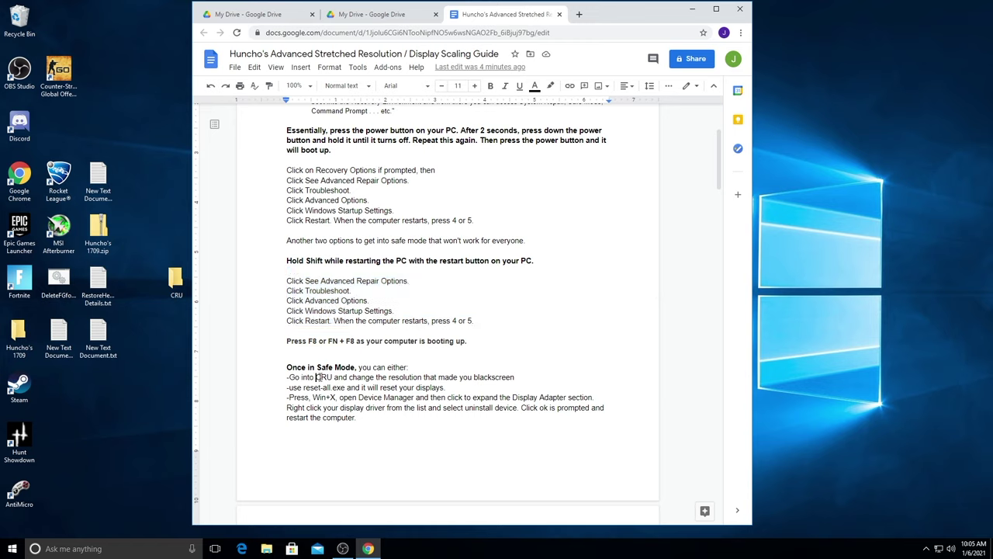
Step: Add '(Last resort scenario, can also use DDU to uninstall)' after 'restart the computer'
click(515, 378)
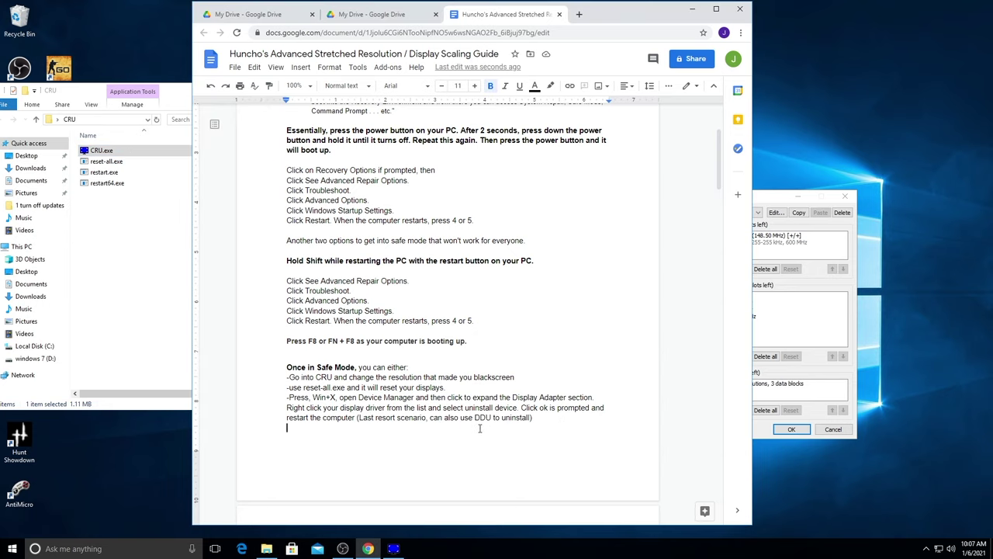
drag(475, 417, 534, 418)
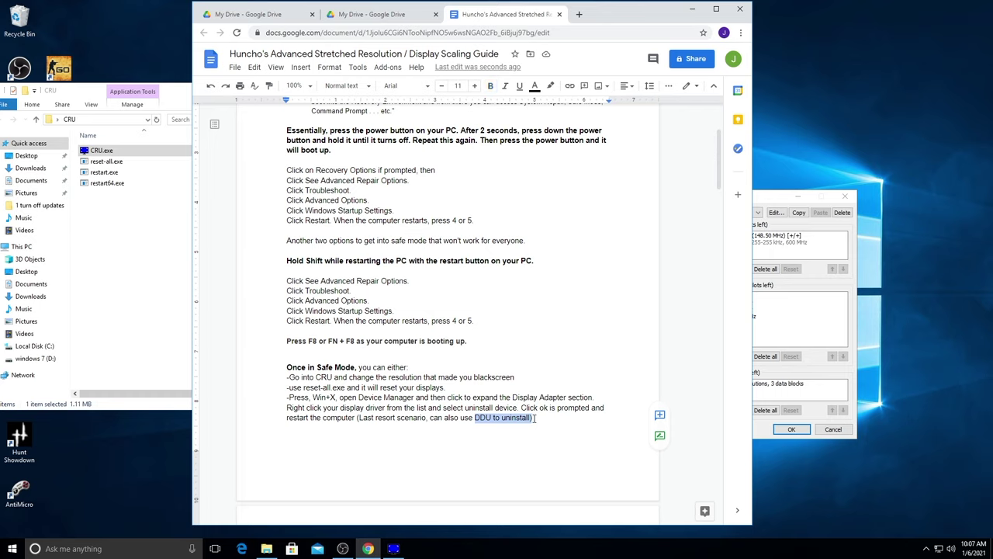
click(12, 549)
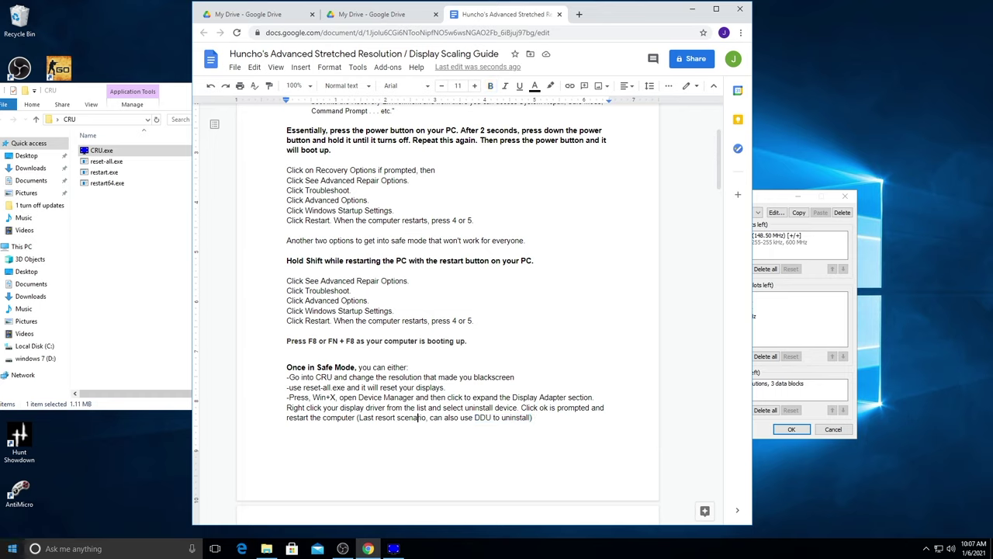
right_click(12, 549)
click(17, 342)
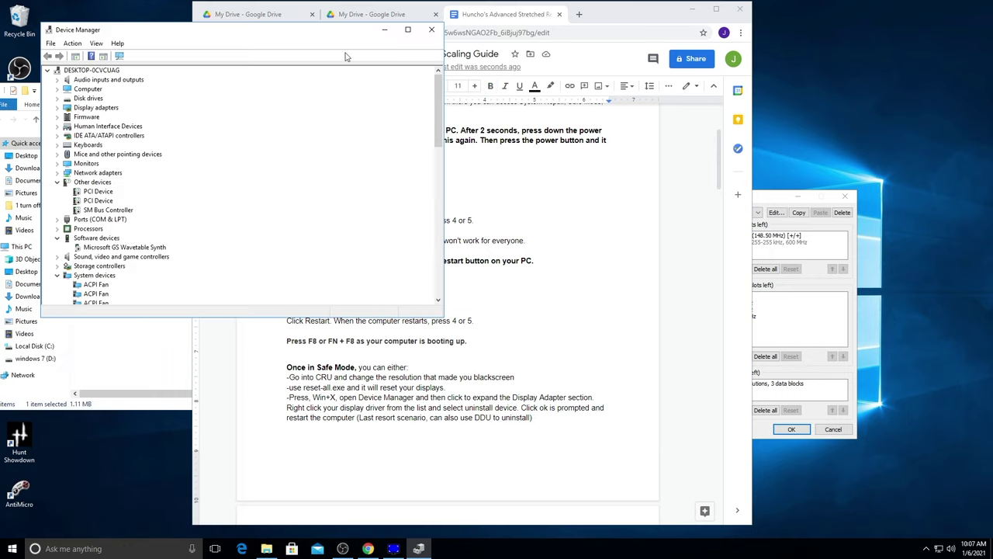
click(57, 107)
right_click(101, 117)
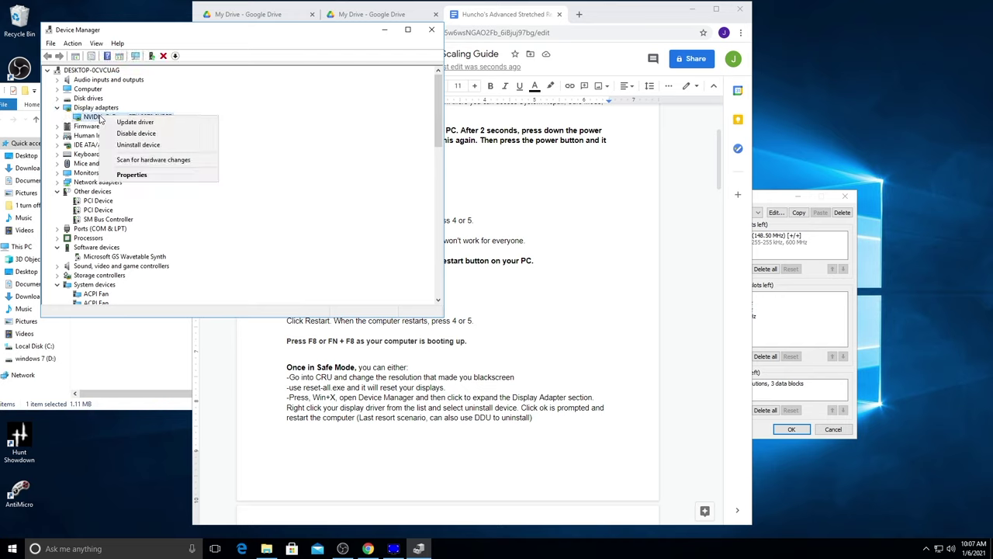
click(101, 116)
right_click(106, 118)
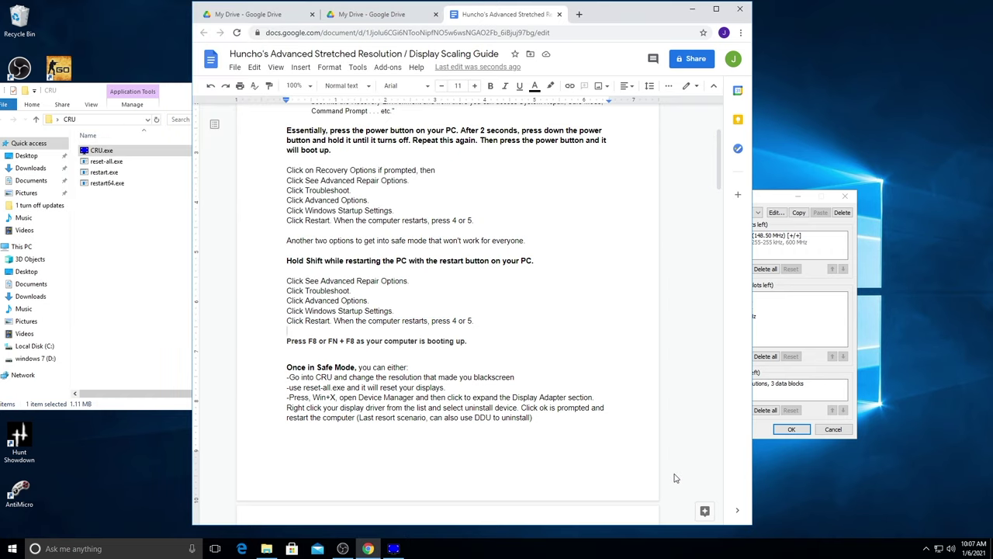
drag(533, 419, 282, 402)
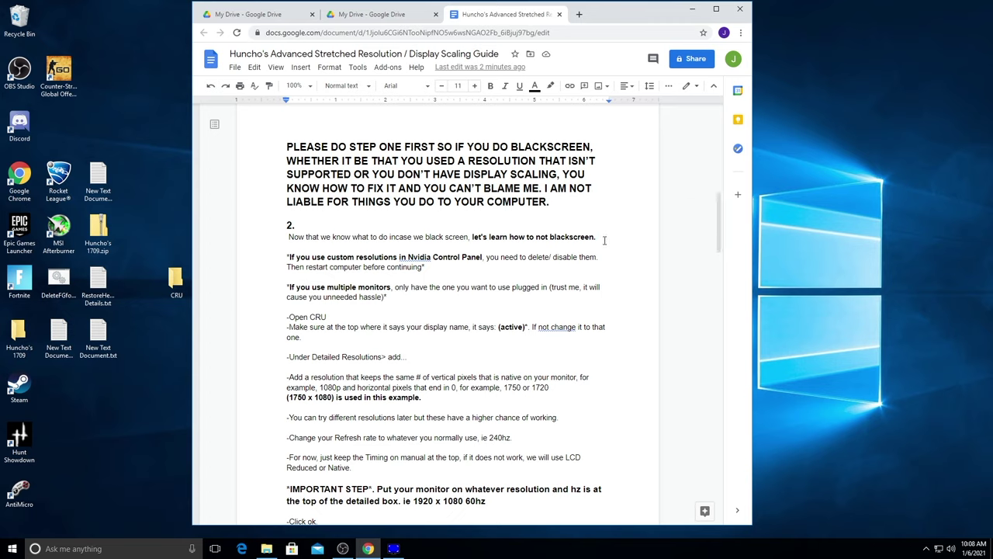
Step: Place the cursor after 'continuing*' in step 2, then bring up the desktop menu for NVIDIA settings
click(434, 264)
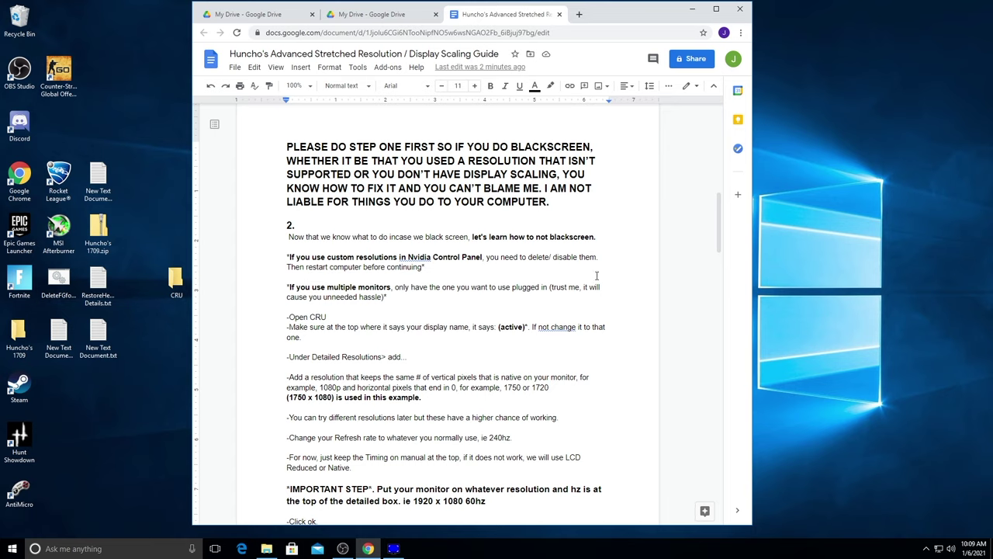
right_click(850, 246)
Step: Check NVIDIA Control Panel's Change Resolution custom list, find nothing to remove, and close it
click(884, 316)
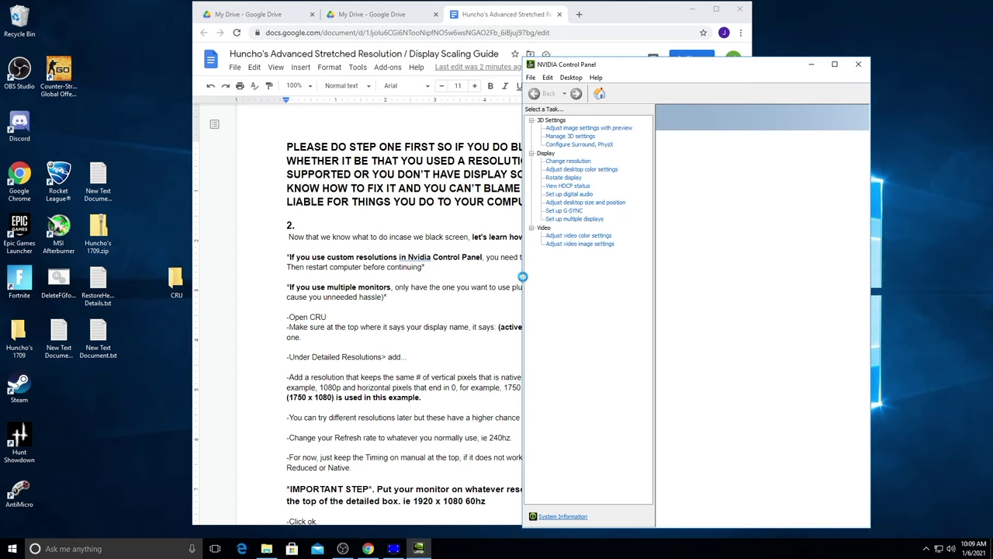
drag(680, 69, 762, 38)
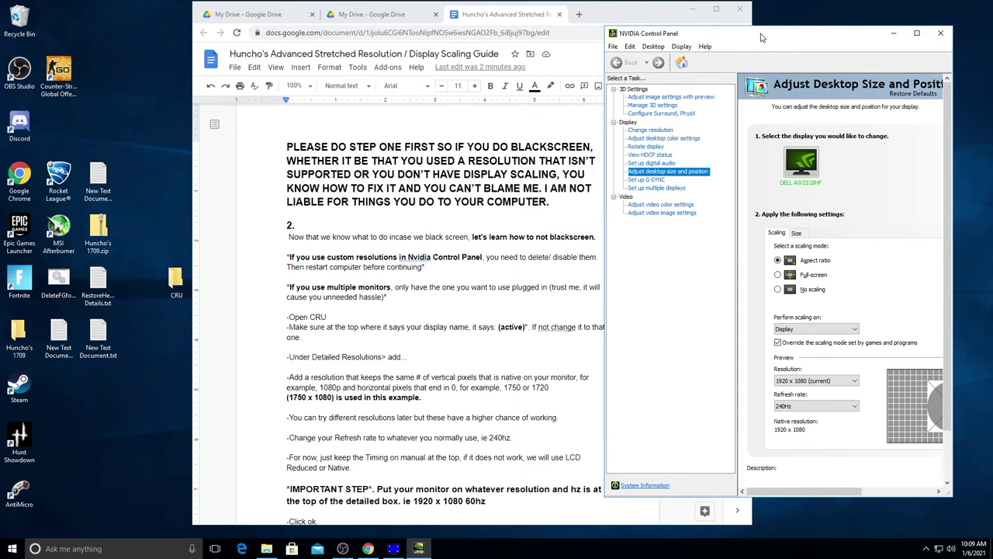
click(633, 131)
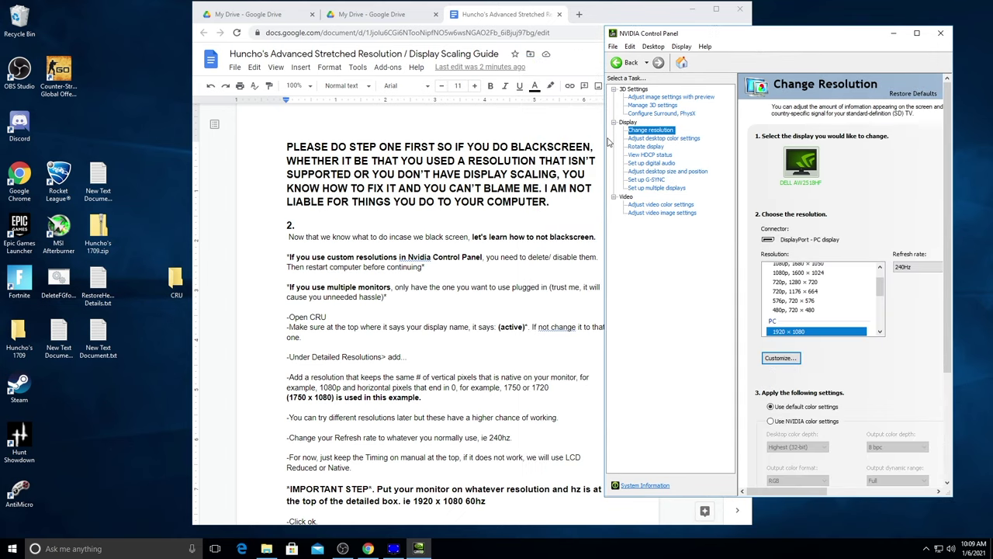
drag(603, 138, 405, 154)
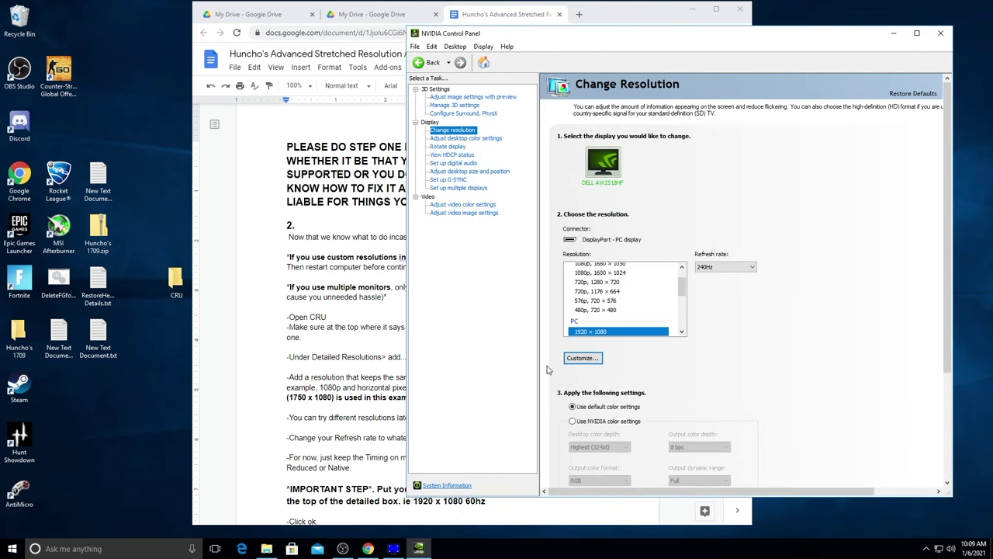
click(579, 362)
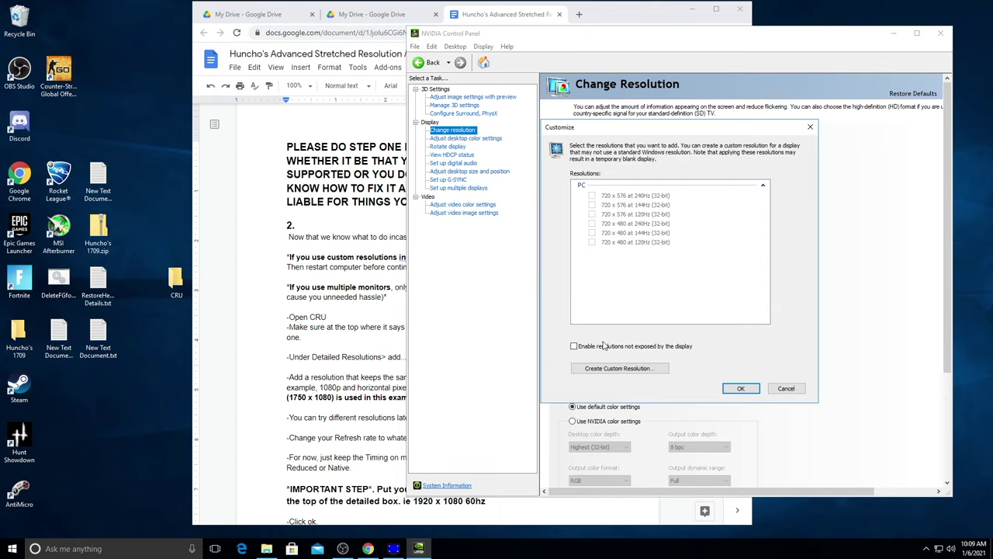
click(809, 129)
drag(387, 298, 275, 287)
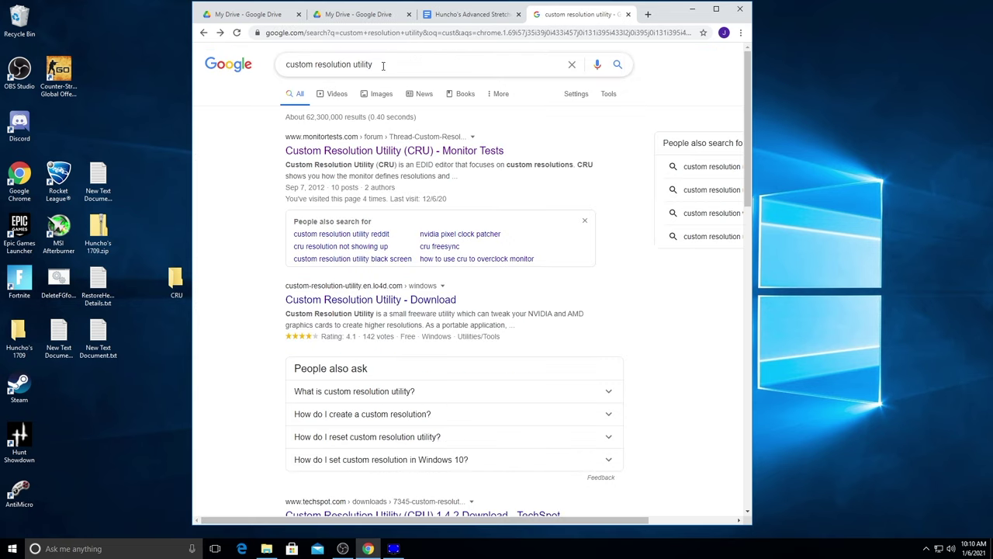
Step: Open the monitortests.com CRU forum page, then the desktop CRU folder containing CRU.exe
click(398, 153)
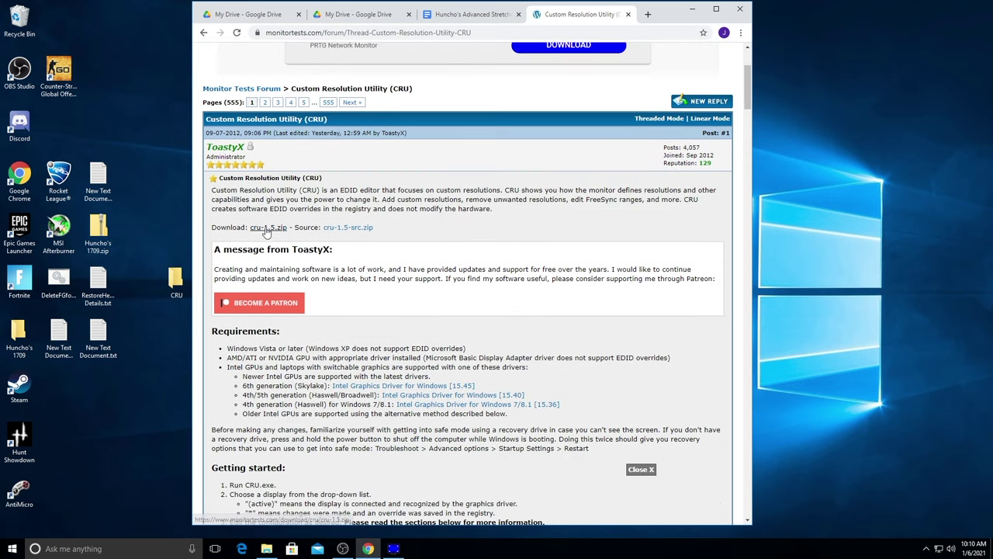
click(177, 283)
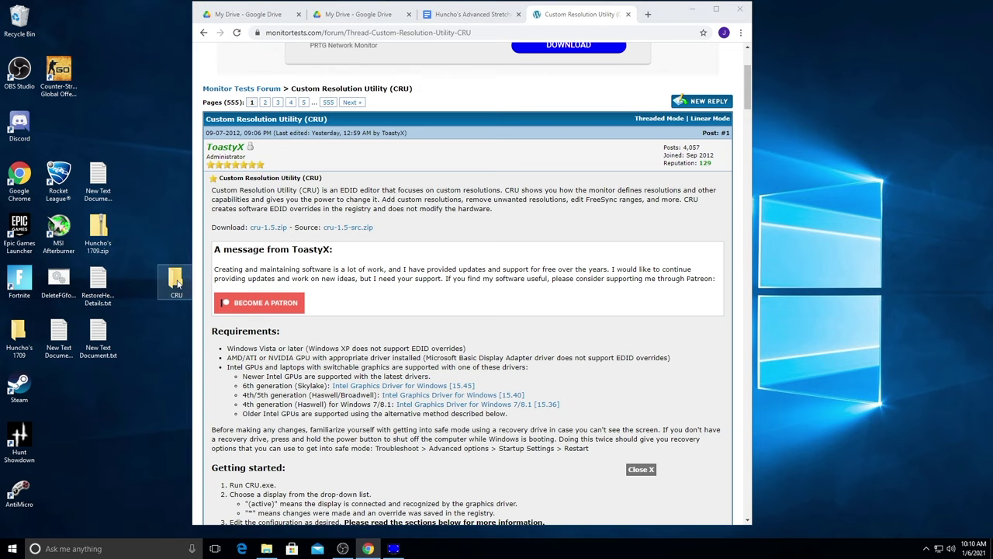
double_click(177, 283)
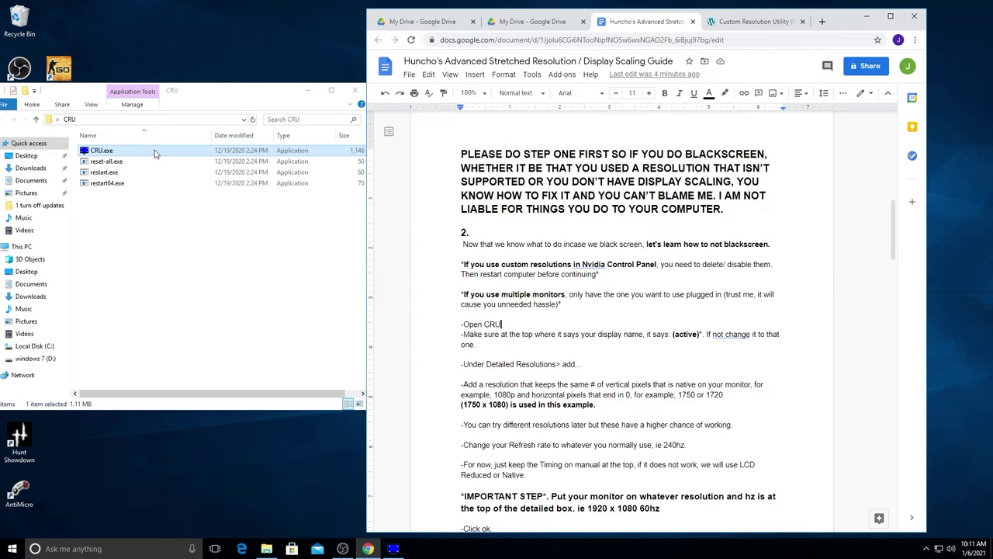
Step: Launch CRU.exe, select the active Dell monitor, and start a new detailed resolution
double_click(154, 153)
click(528, 285)
click(190, 142)
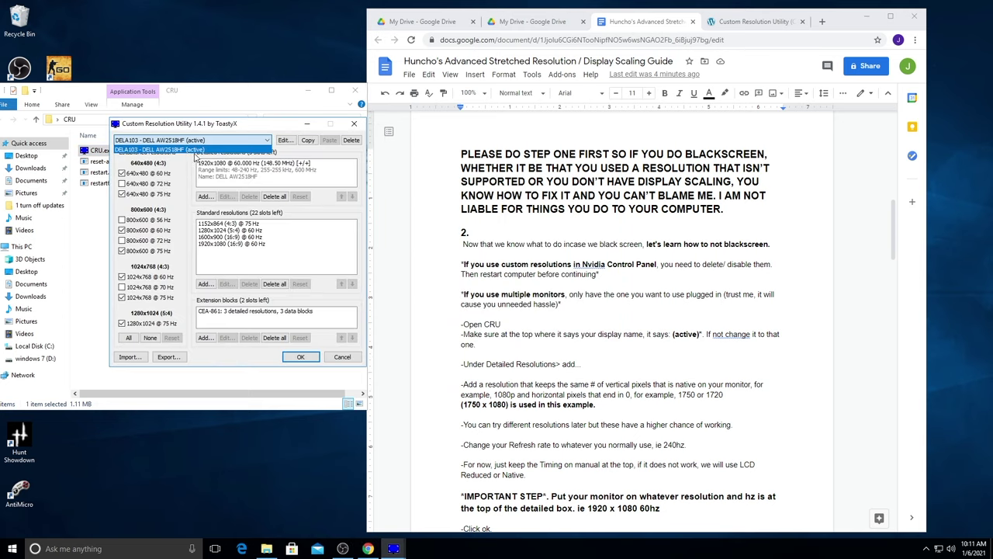
click(197, 149)
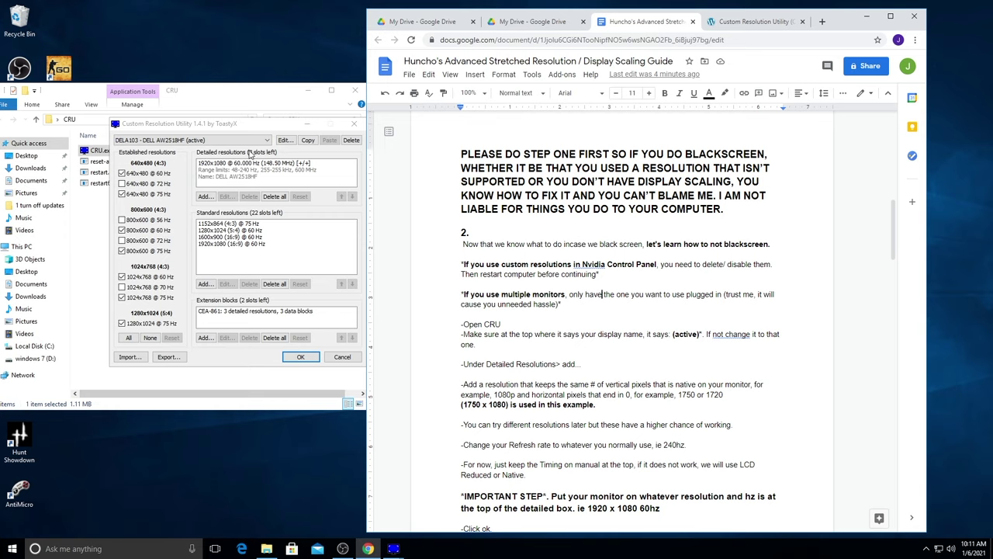
click(206, 196)
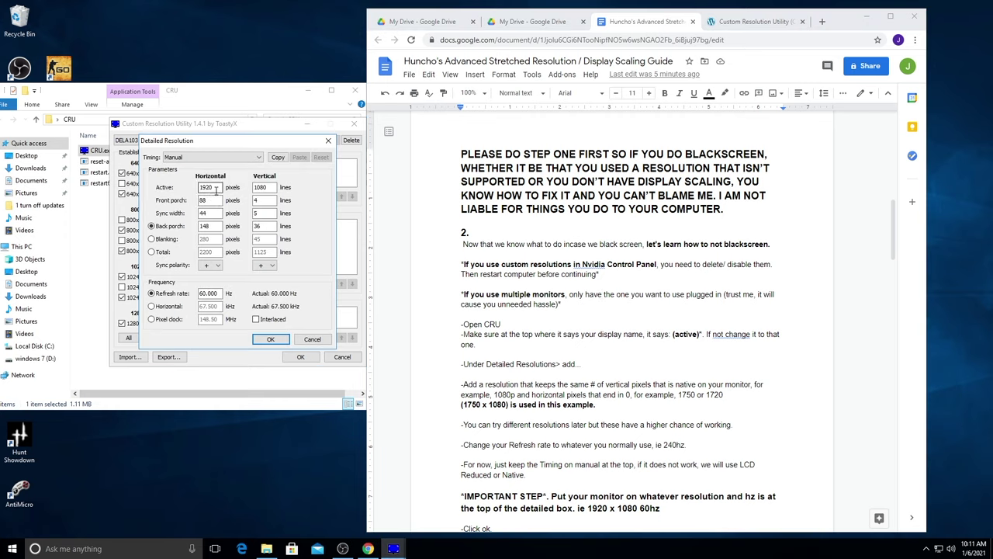
Step: Enter 1750 x 1080 at 240 Hz for the new detailed resolution and confirm it
drag(216, 187, 199, 188)
text(17)
text(50)
drag(276, 189, 254, 190)
text(1080)
double_click(273, 187)
drag(222, 292, 211, 295)
text(240)
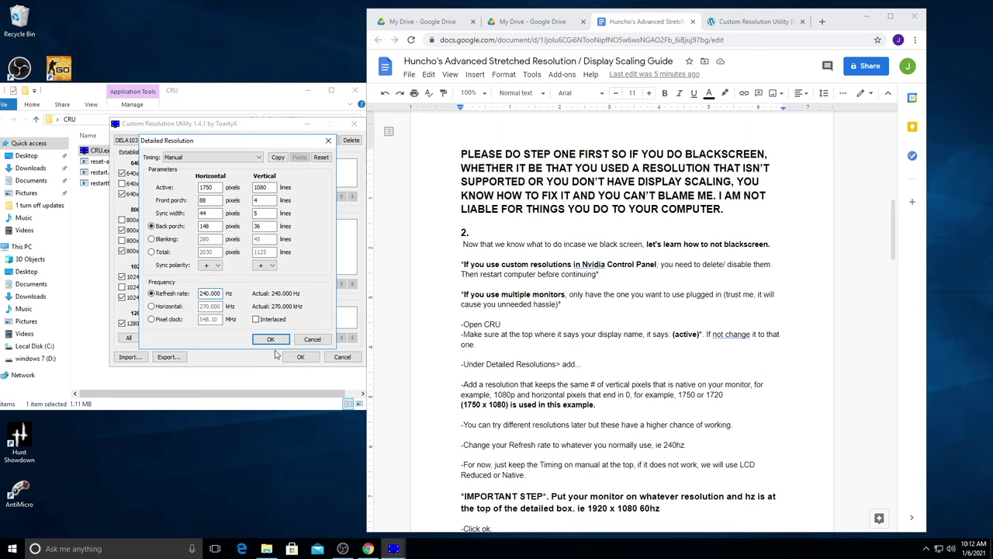
click(270, 342)
scroll(621, 349, down, 2)
drag(461, 341, 675, 357)
Step: Select and apply 1920x1080 at 60 Hz from Display adapter properties' List All Modes
triple_click(681, 357)
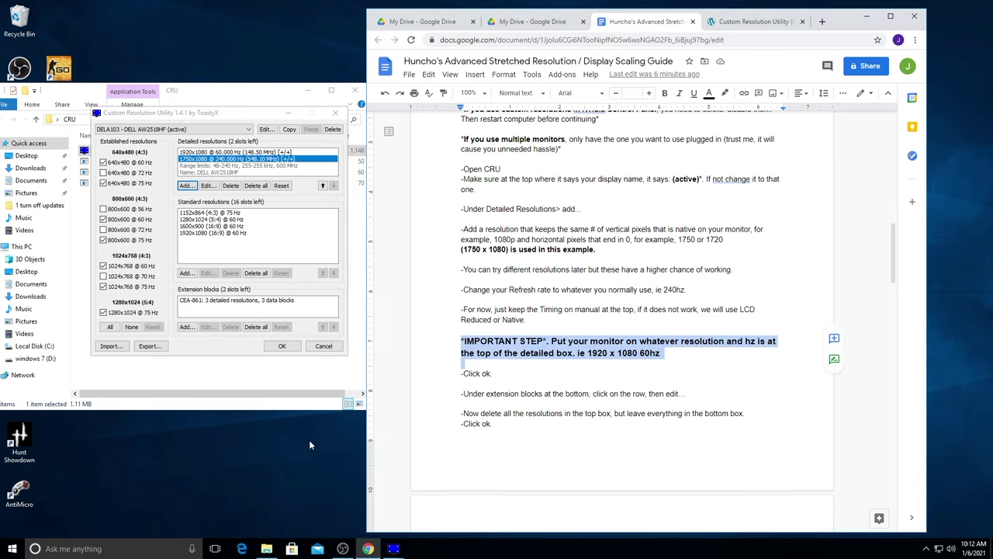
right_click(296, 459)
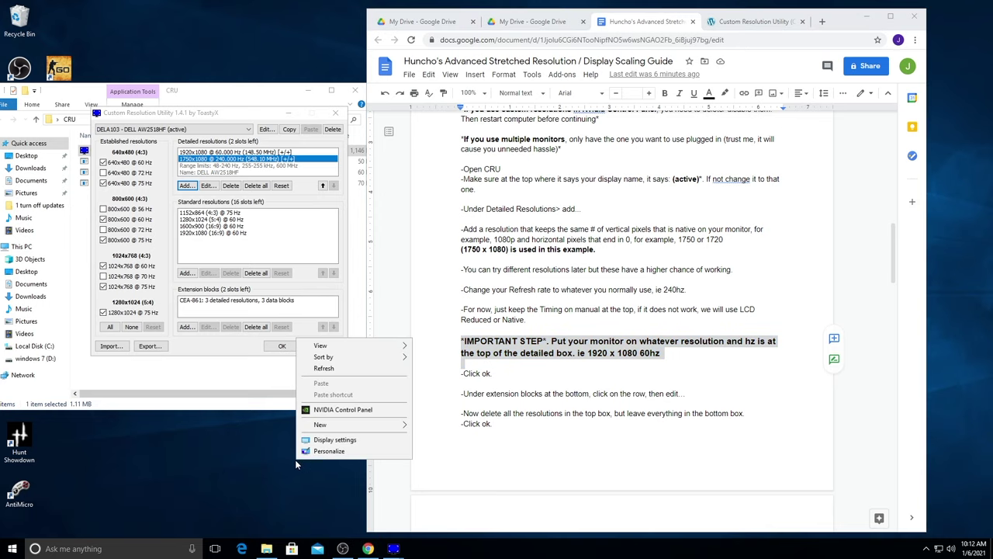
click(332, 440)
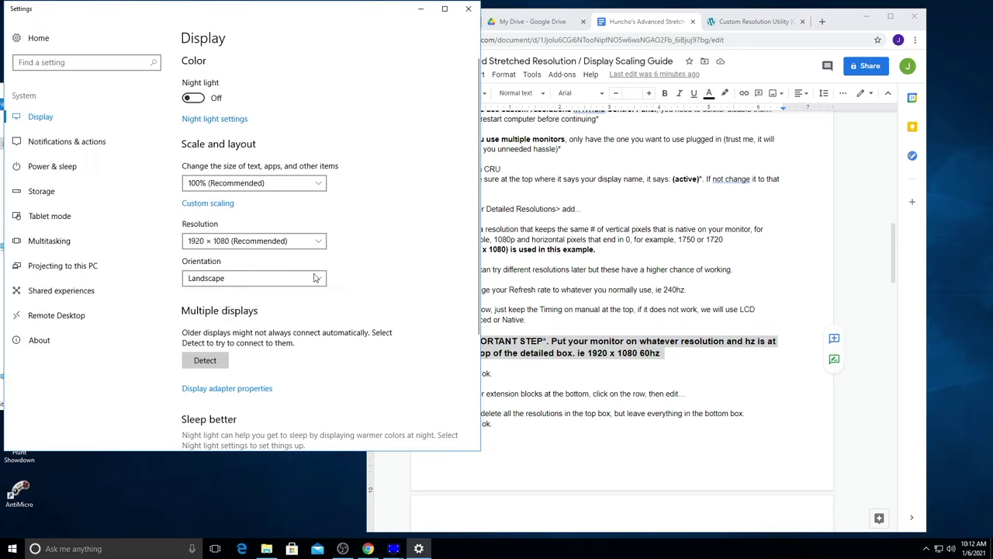
click(233, 393)
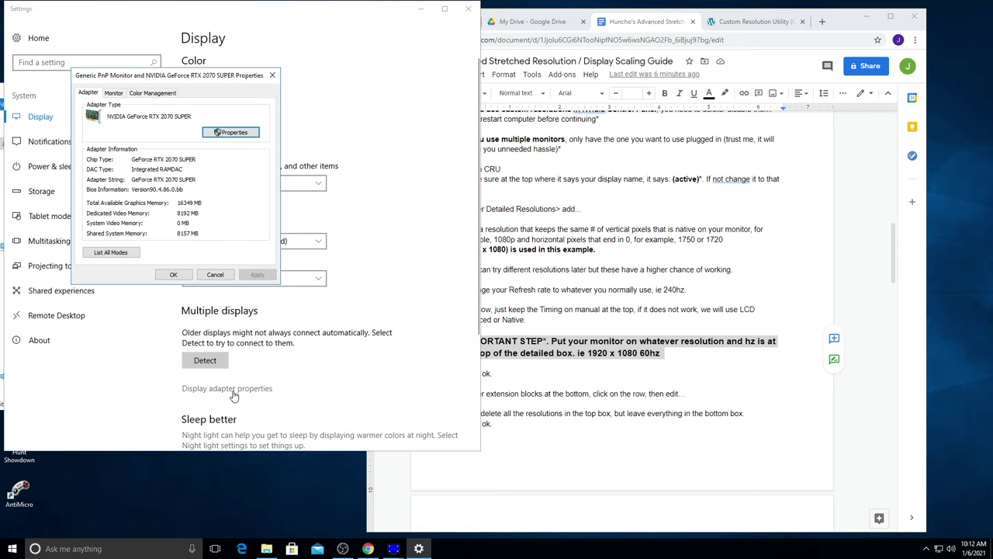
drag(198, 78, 730, 120)
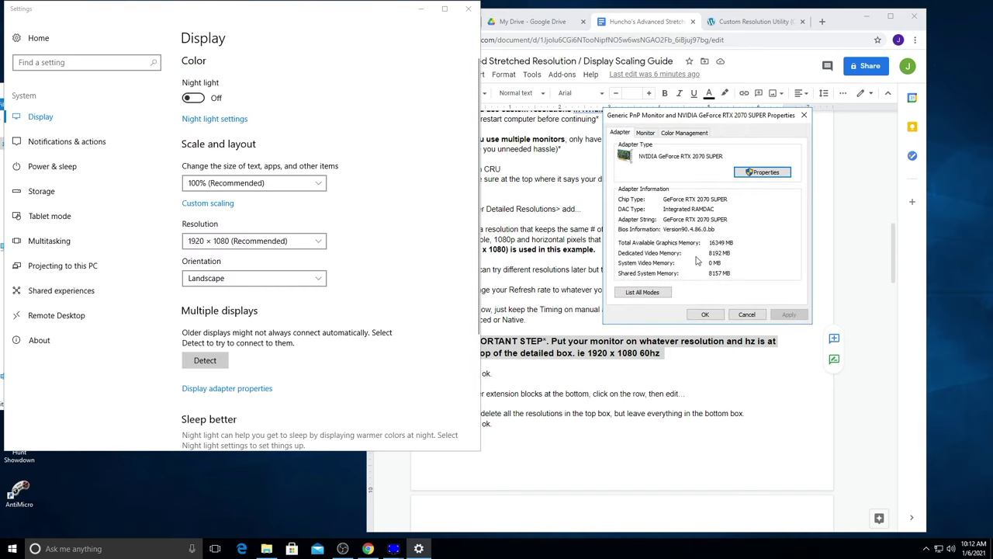
click(642, 292)
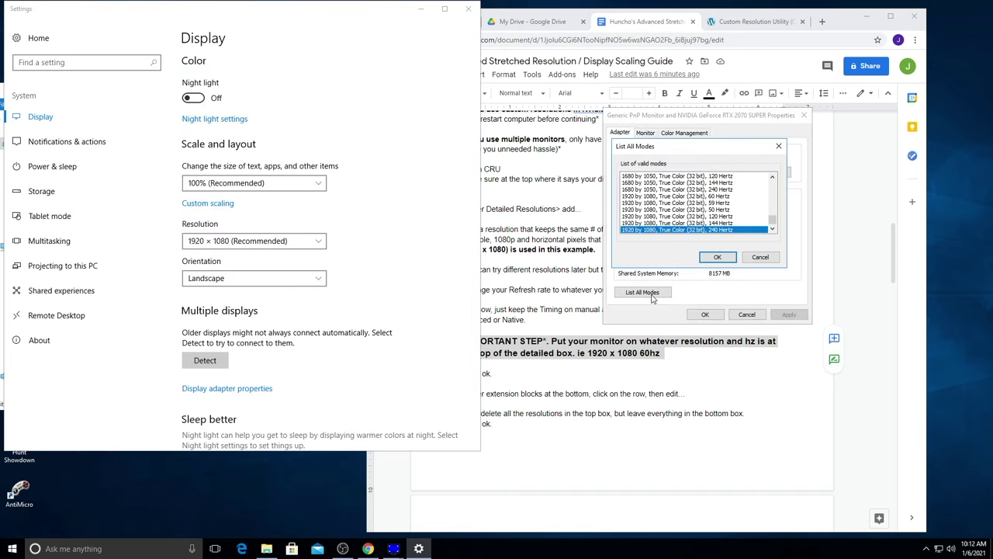
click(468, 8)
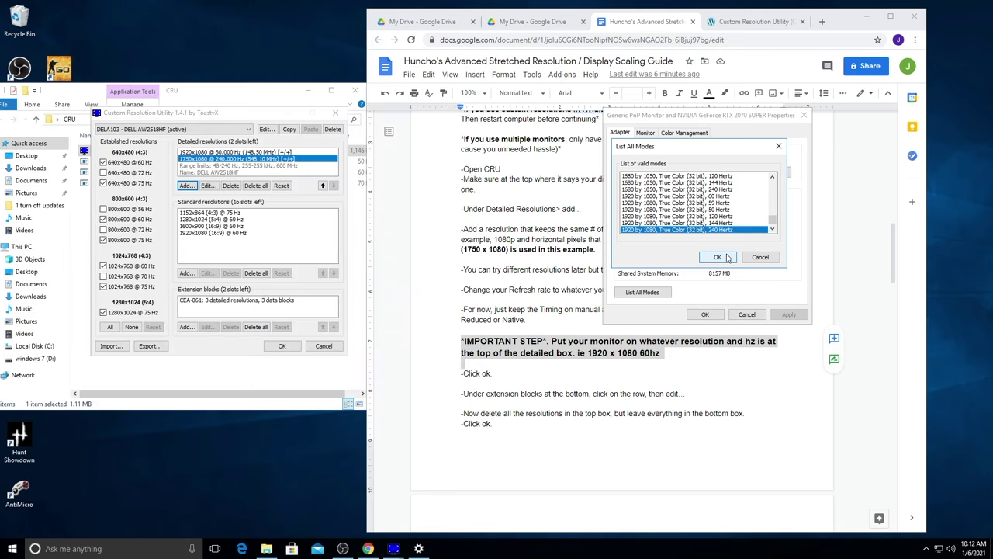
click(191, 152)
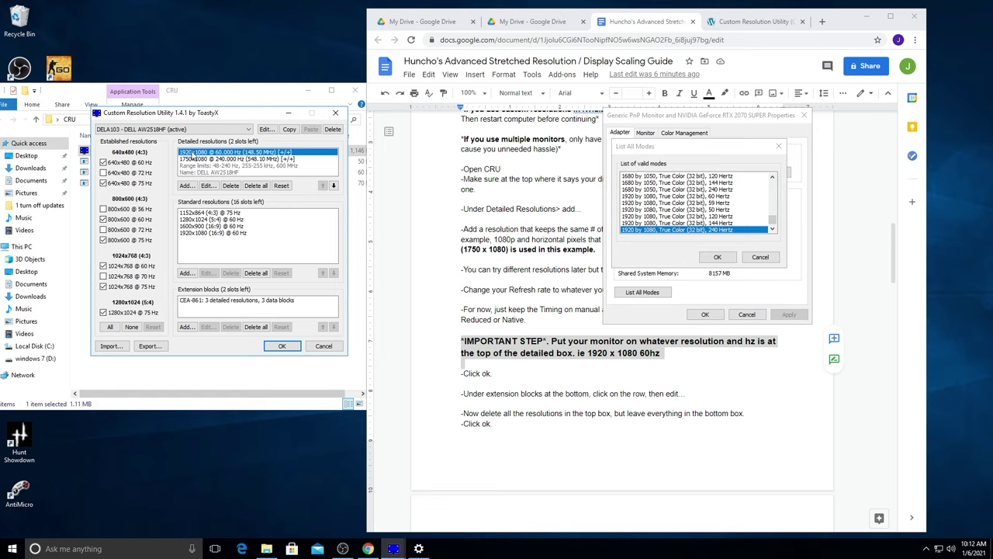
click(632, 196)
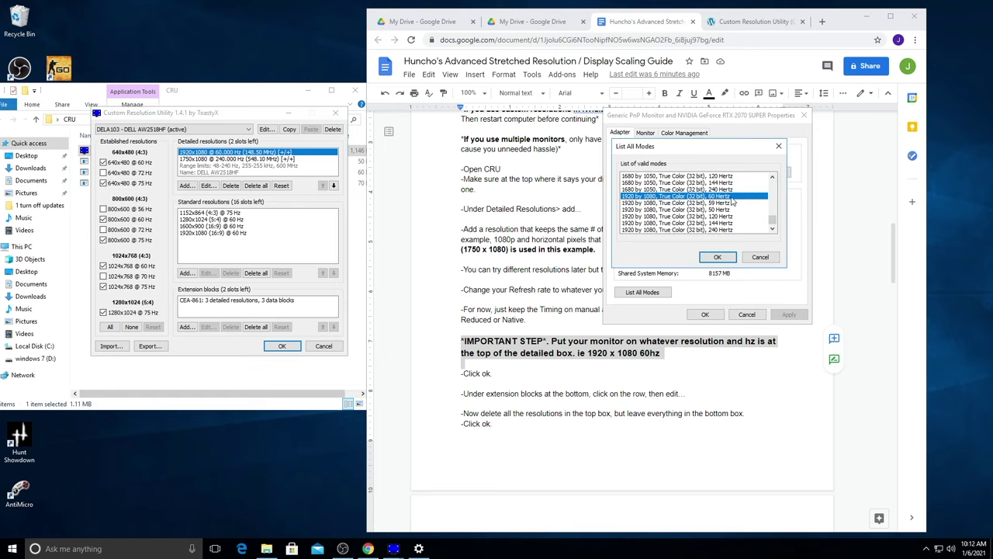
click(717, 257)
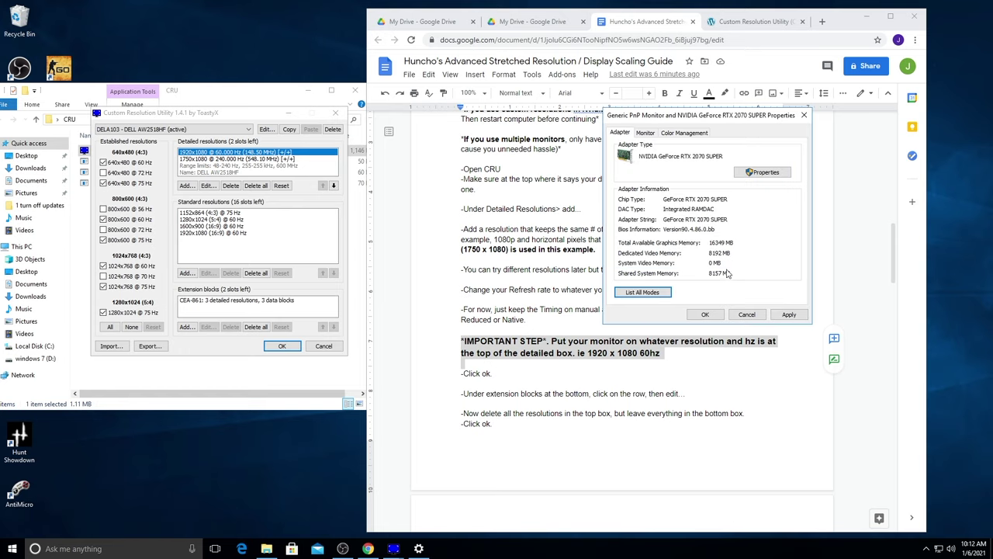
click(705, 314)
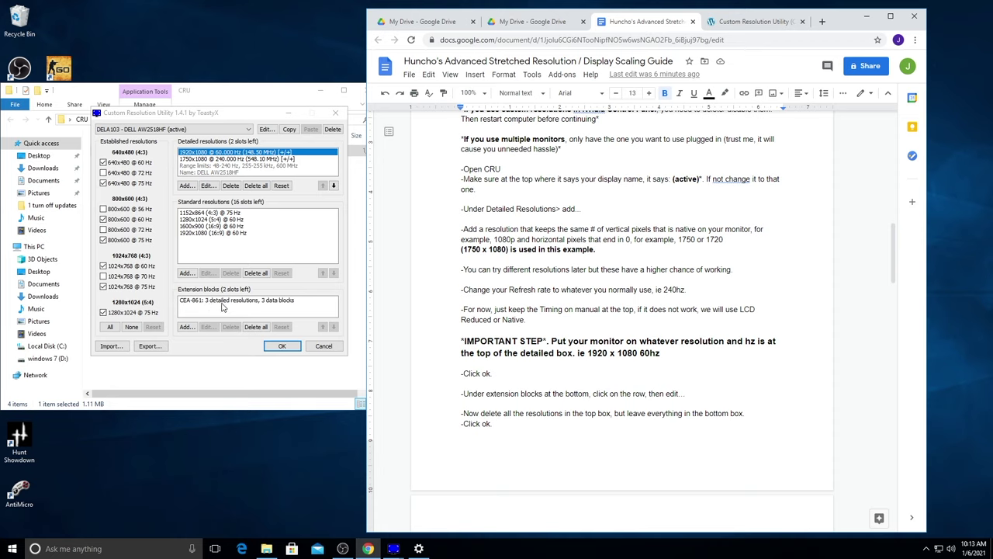
Step: Delete all detailed resolutions from CRU's CEA-861 extension block and save
click(229, 305)
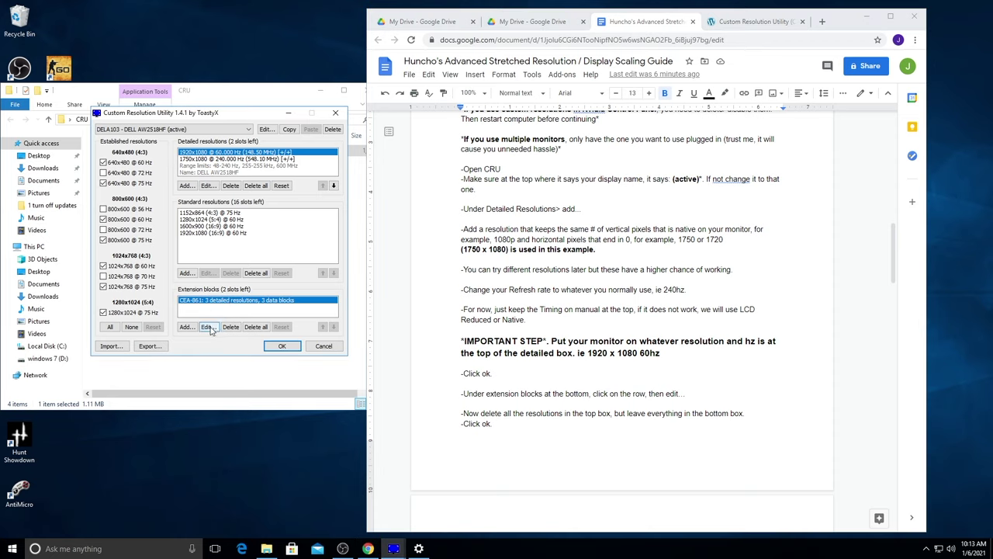
click(208, 326)
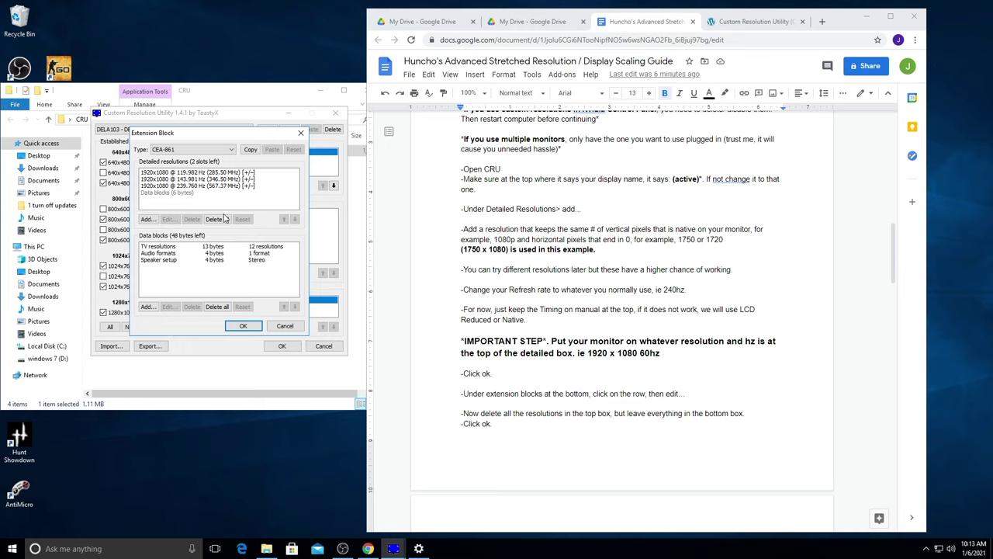
click(218, 220)
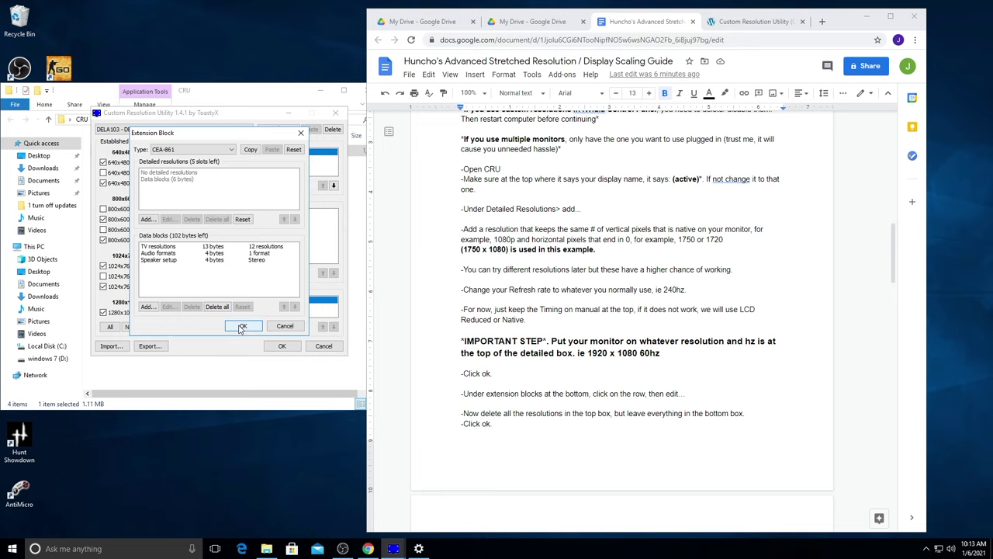
click(242, 327)
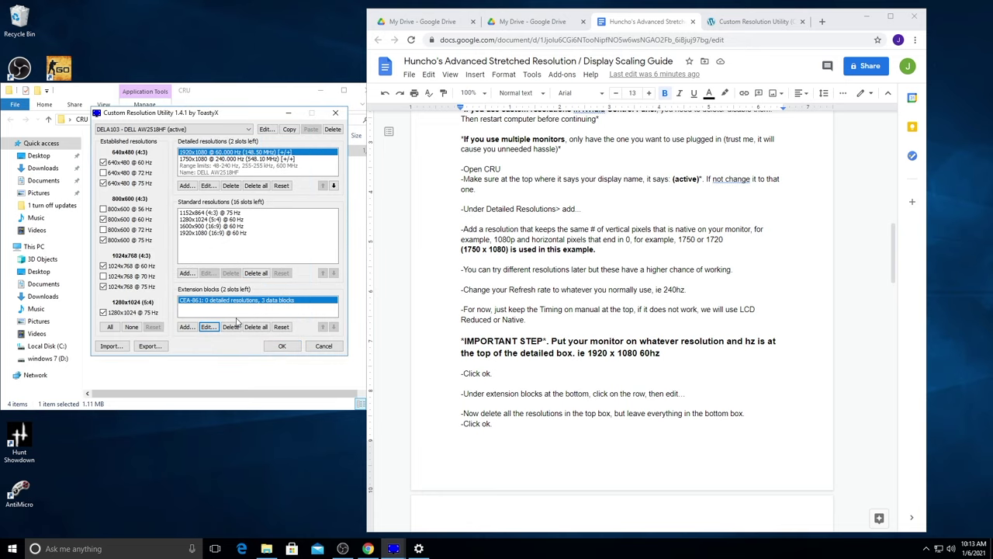
click(283, 346)
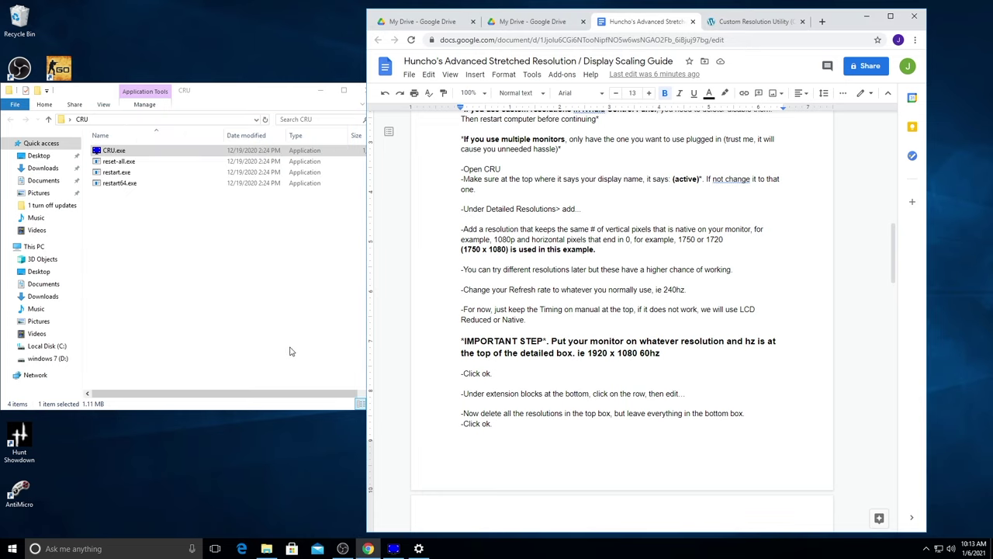
Step: Highlight the restart64 black-screen warning and the 'Restart the entire PC' instruction
scroll(575, 210, down, 5)
drag(579, 207, 611, 207)
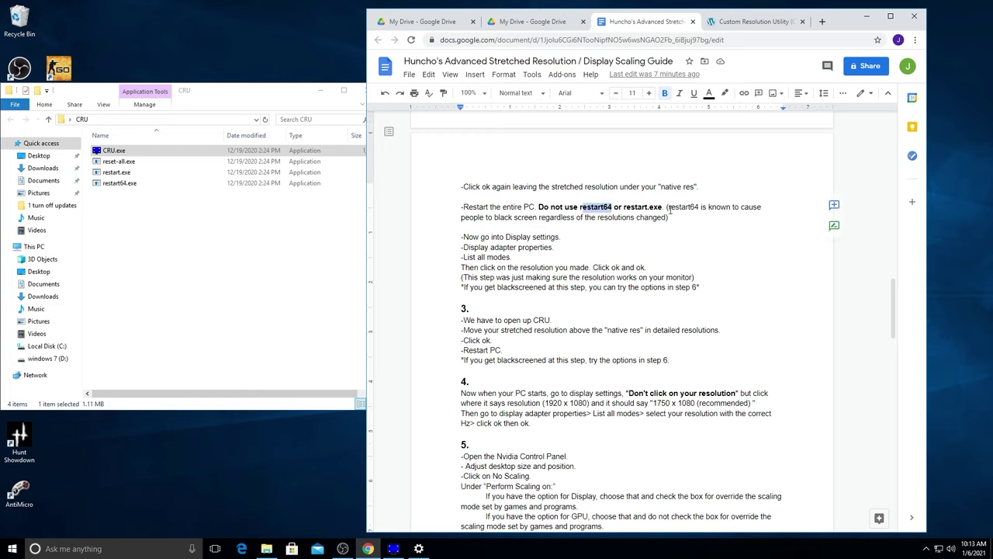
drag(667, 208, 714, 207)
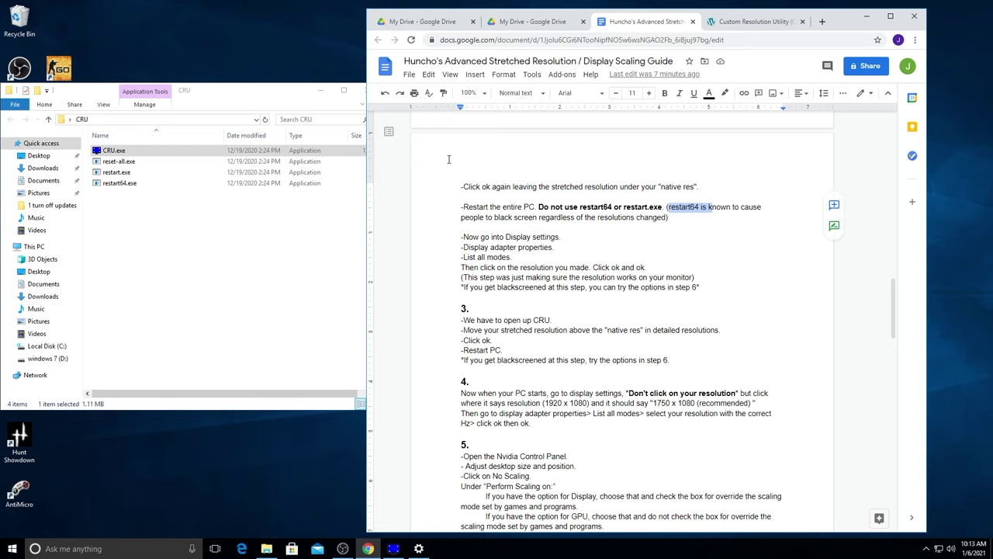
drag(461, 207, 537, 217)
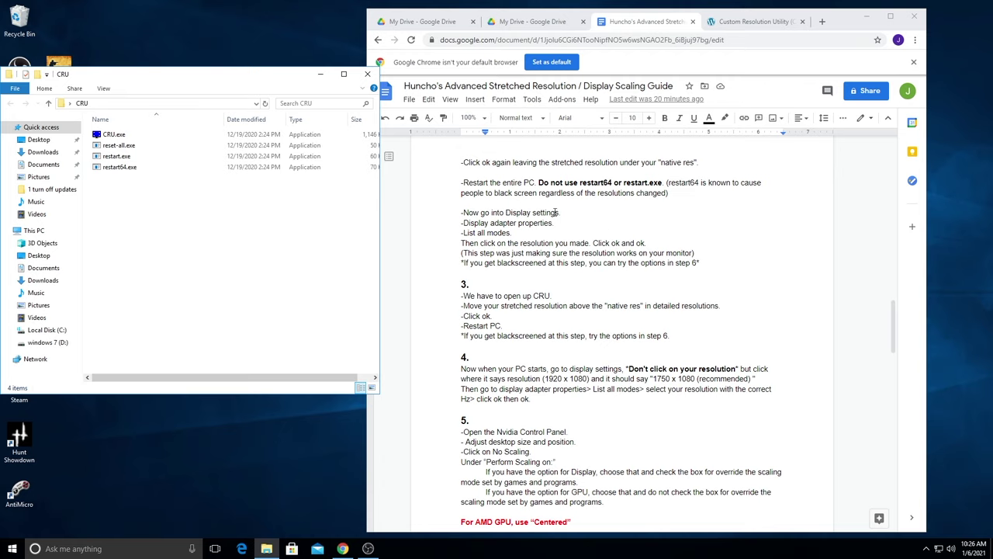
Step: Select 1750 by 1080 at 240 Hz in Display adapter properties' List All Modes and confirm
right_click(241, 426)
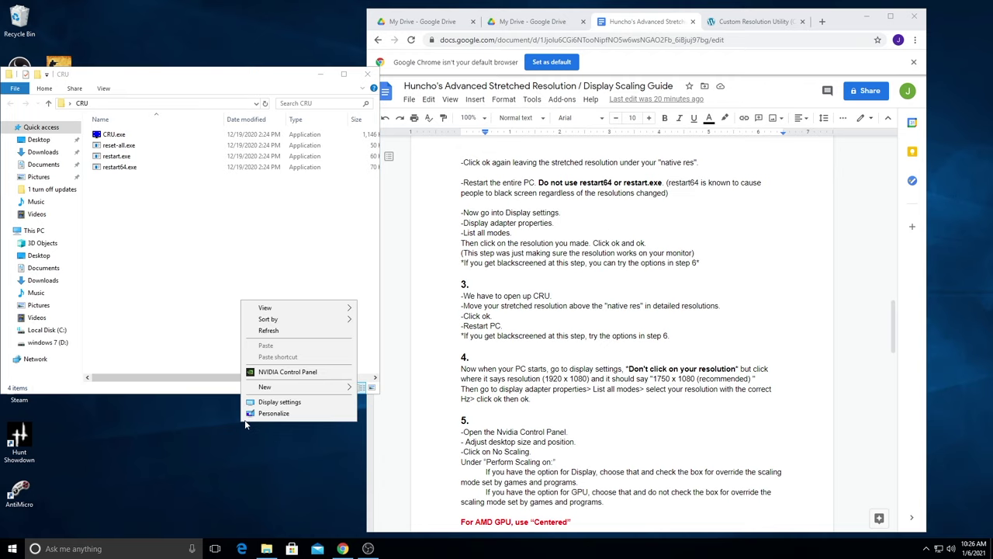
click(333, 402)
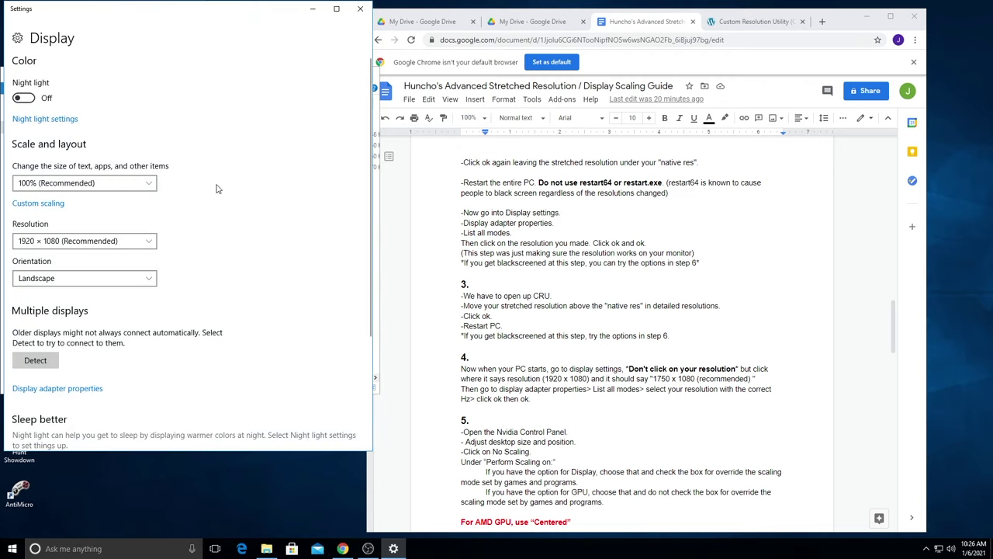
click(23, 393)
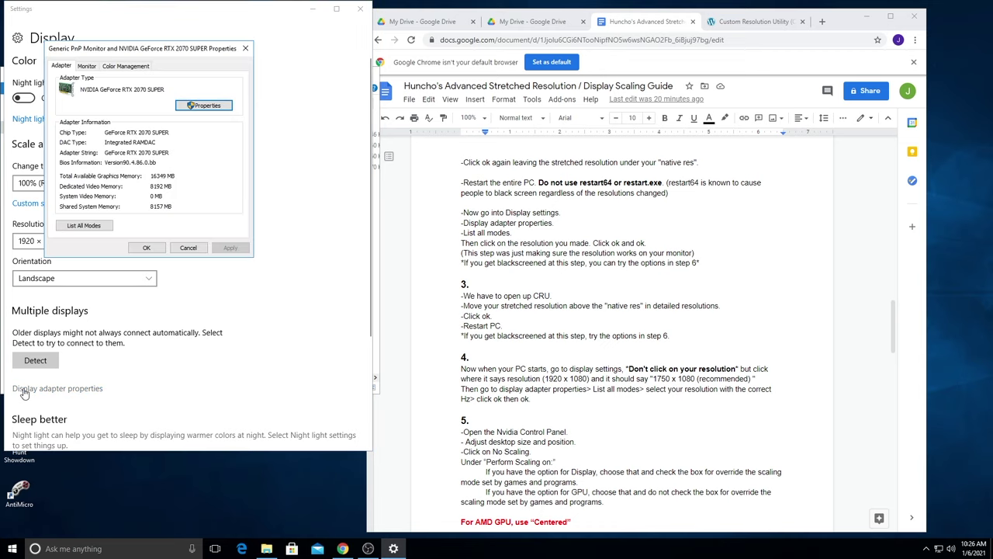
click(88, 225)
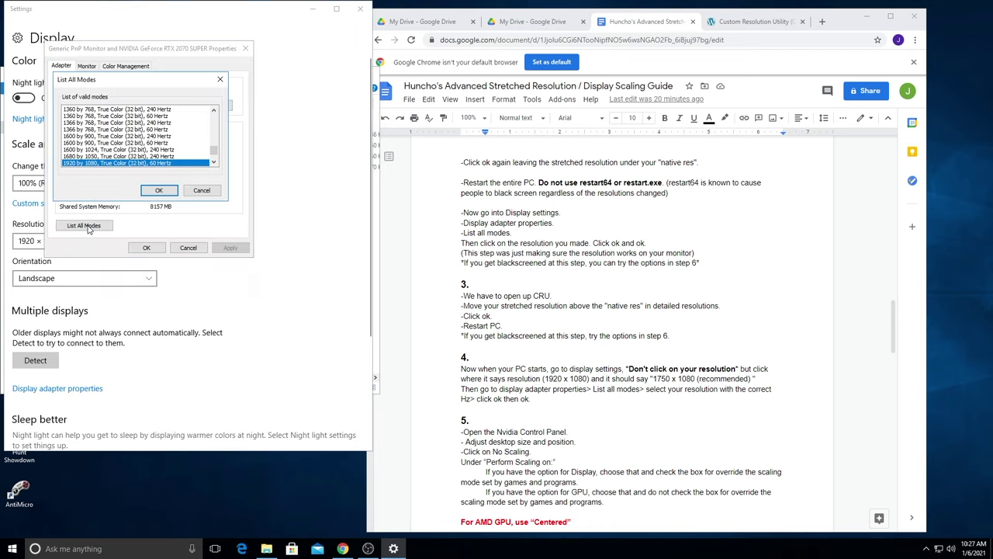
scroll(174, 164, down, 1)
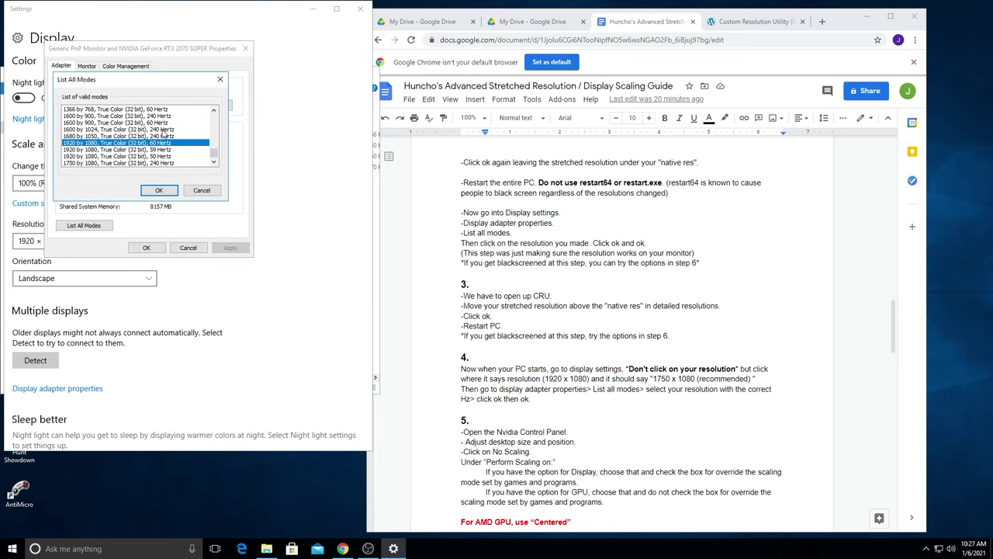
click(89, 163)
click(159, 191)
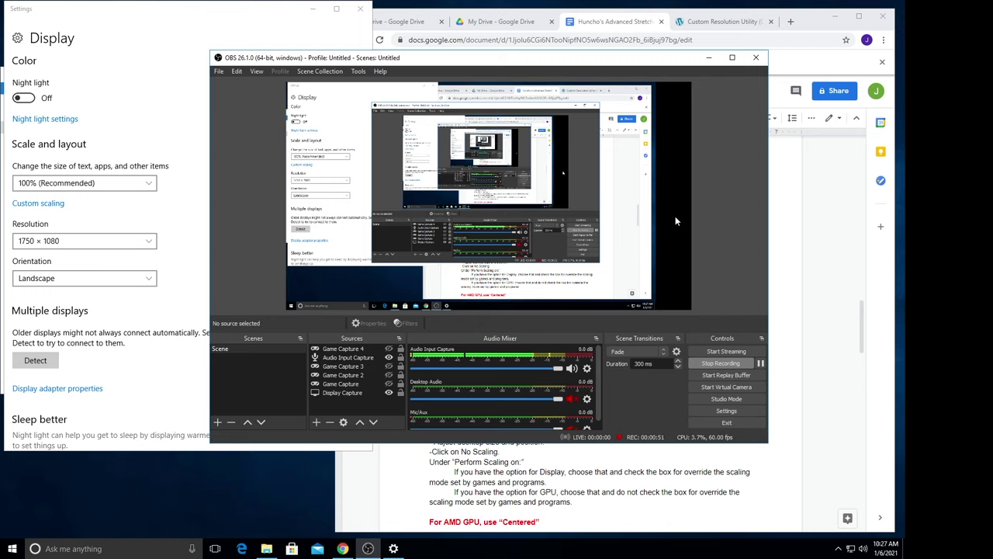
click(709, 57)
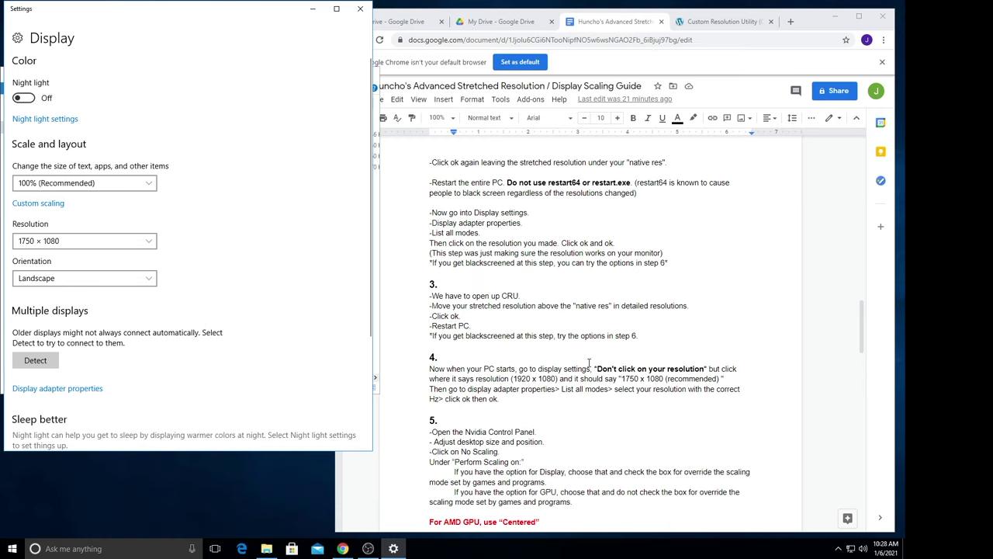
text(-Switch back your display to the "native res 1920 x 1080")
Step: Run CRU.exe, move the 1750x1080 240 Hz entry above 1920x1080, and save
double_click(186, 137)
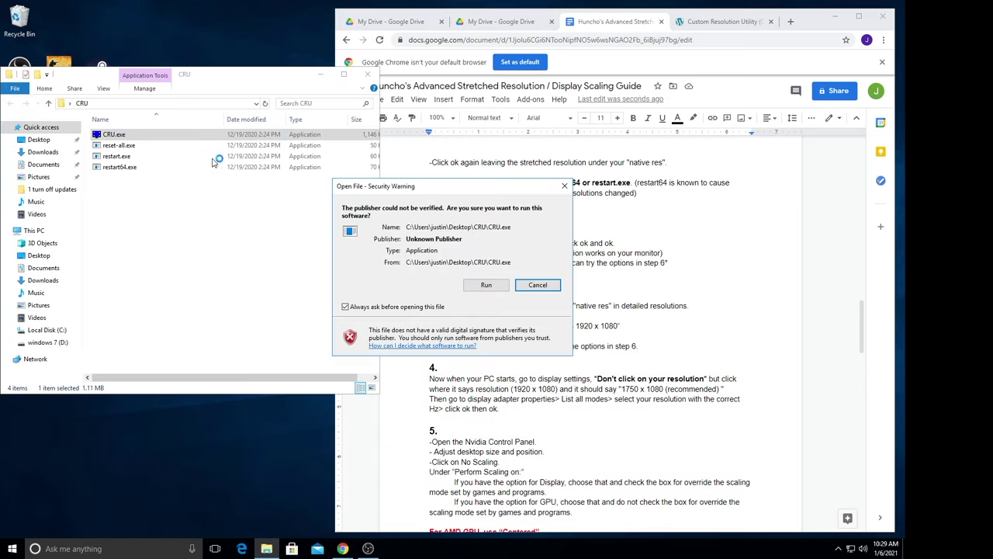
click(486, 286)
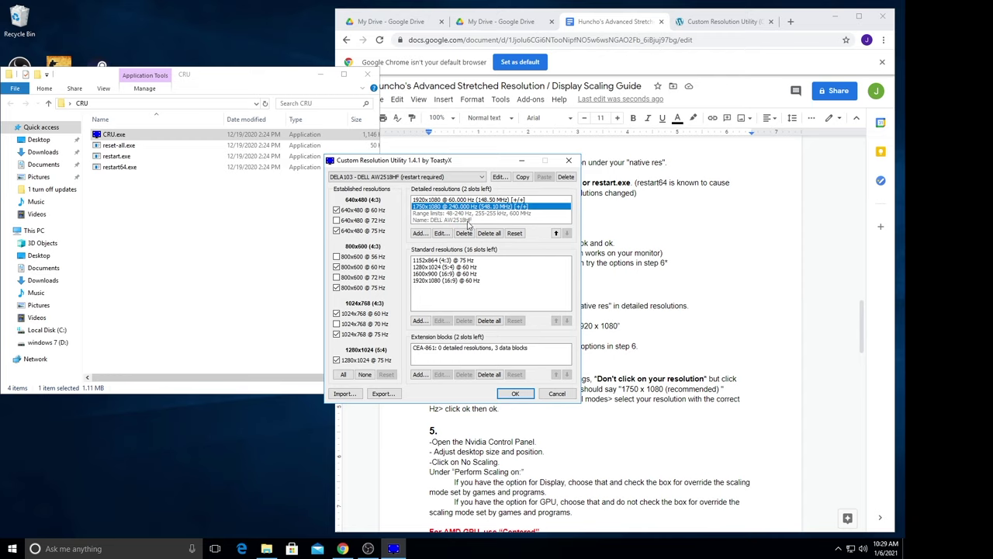
click(556, 233)
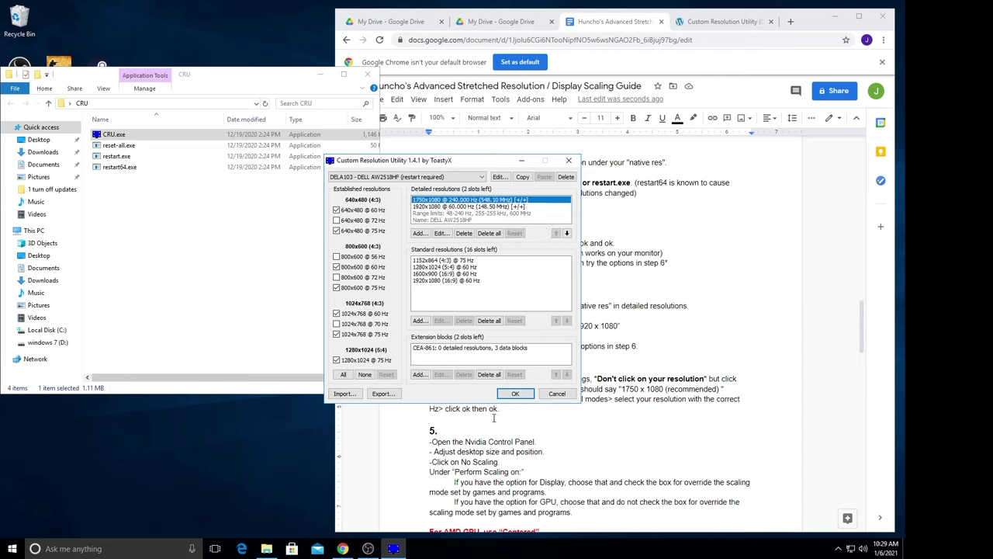
click(512, 397)
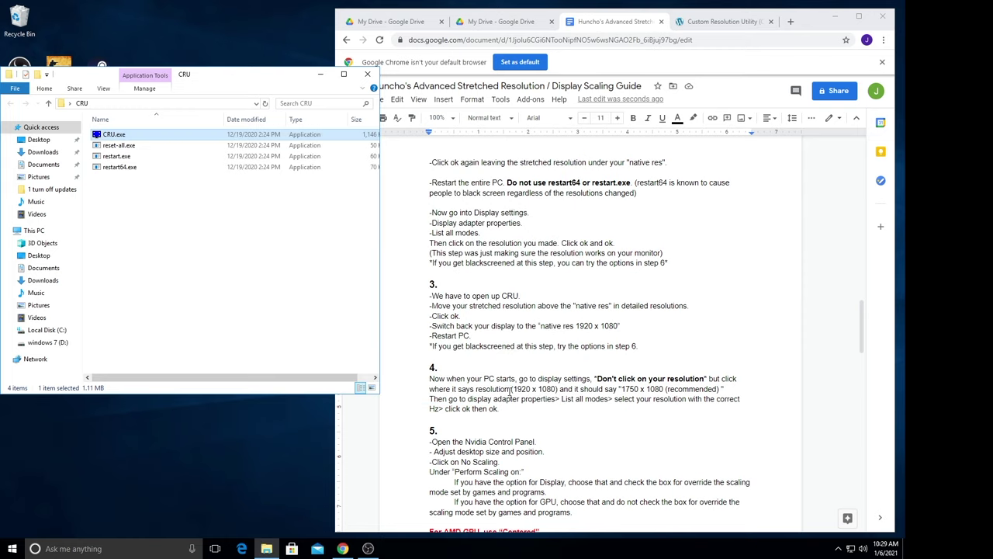
Step: Pick the 1920 by 1080, 60 Hz mode in the display adapter's mode list and apply it
right_click(275, 464)
click(310, 442)
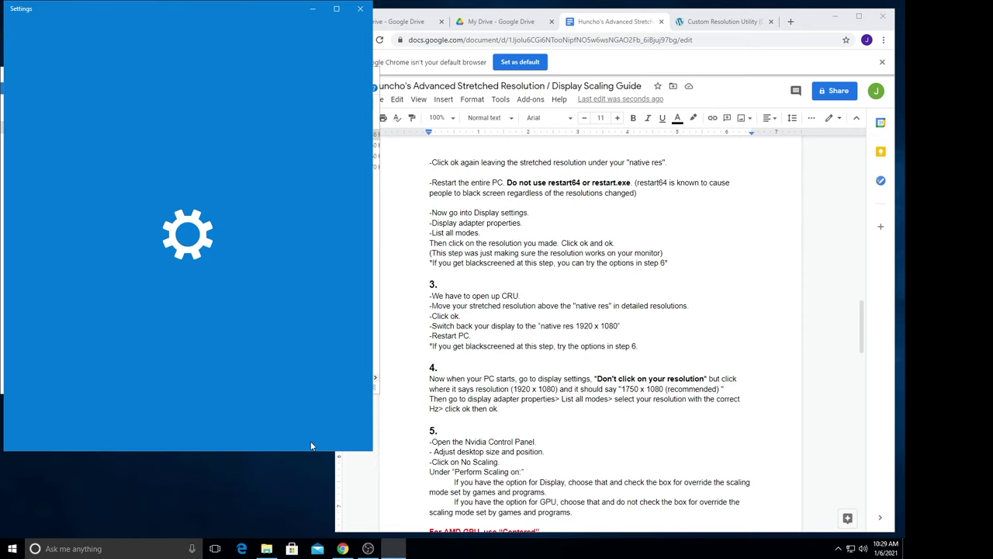
click(73, 388)
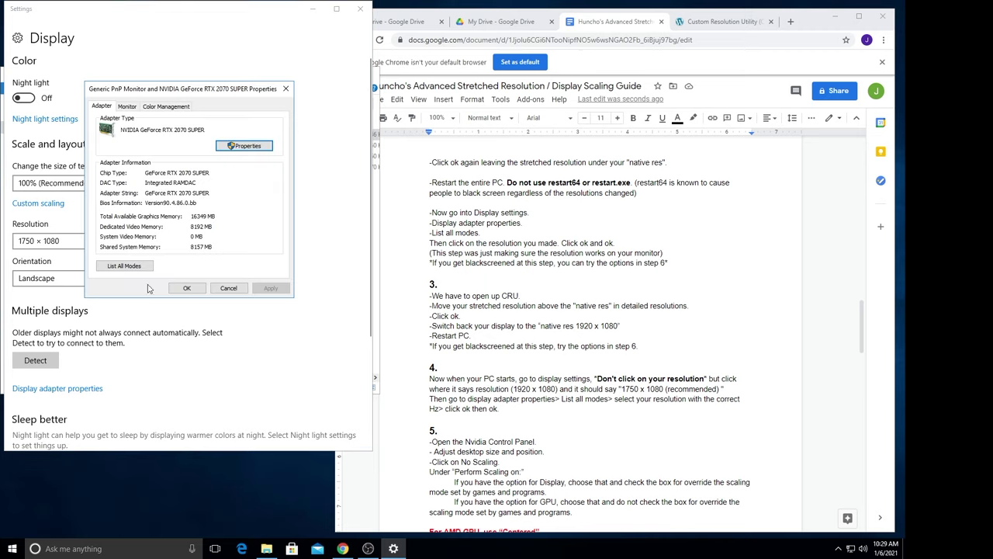
click(151, 266)
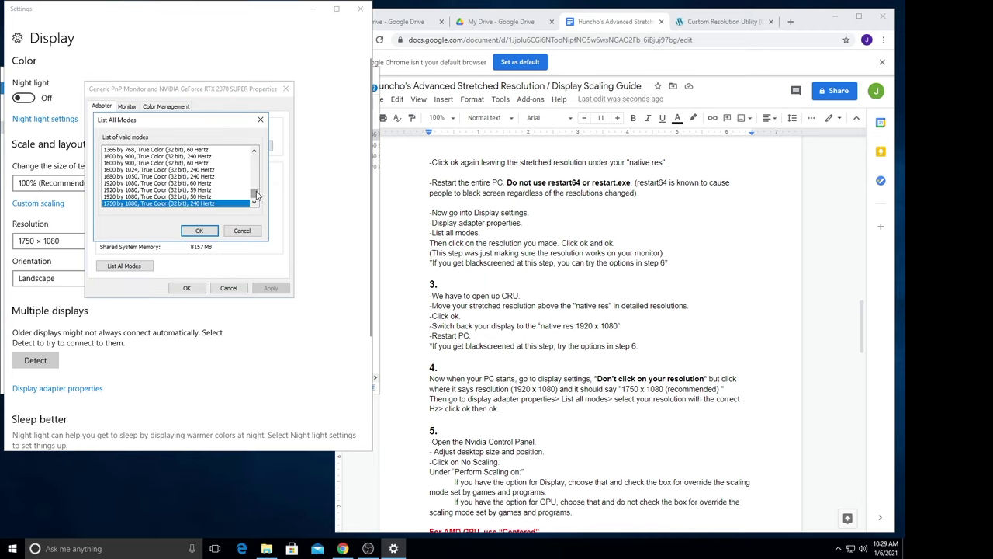
click(193, 184)
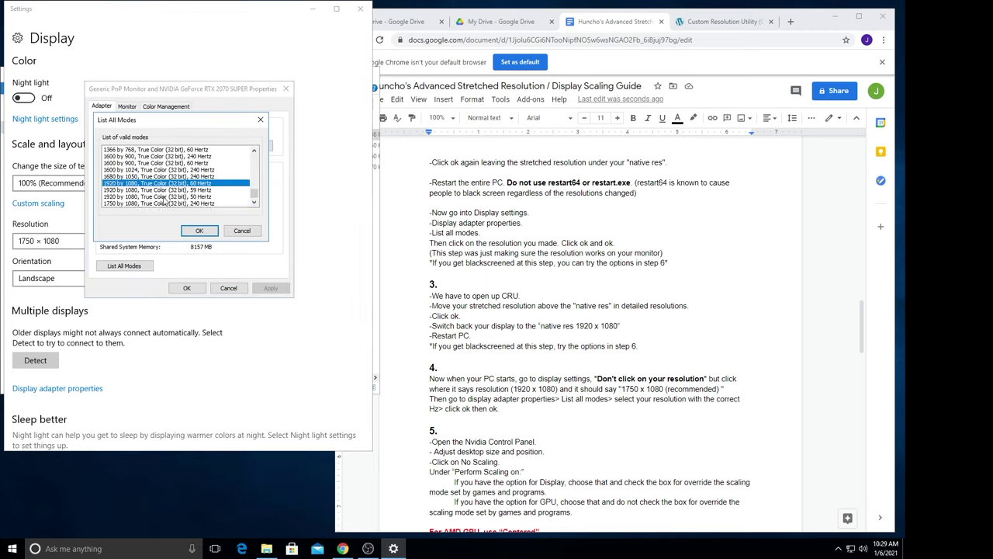
click(200, 232)
click(187, 288)
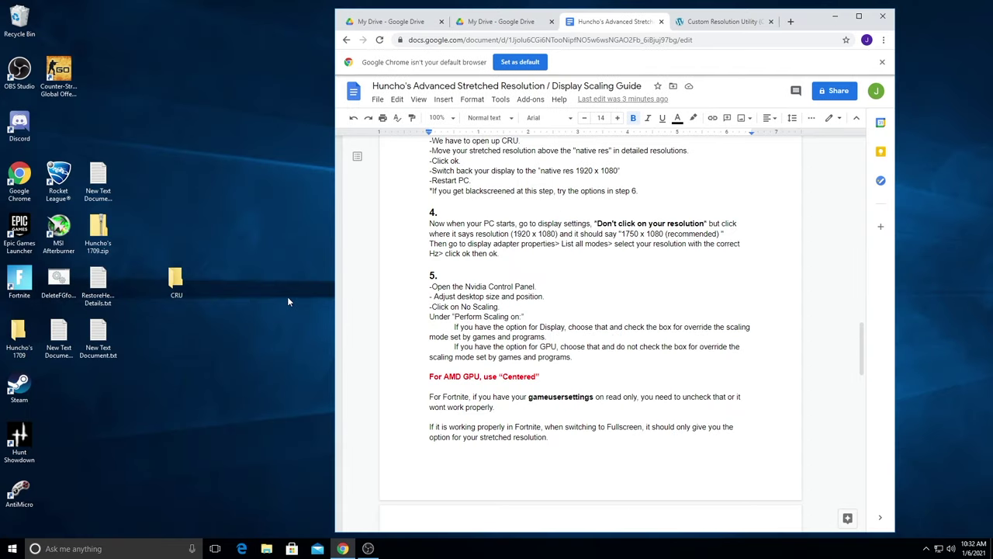
Step: Open Display settings and confirm 1750 × 1080 is now the recommended resolution
right_click(173, 338)
click(181, 446)
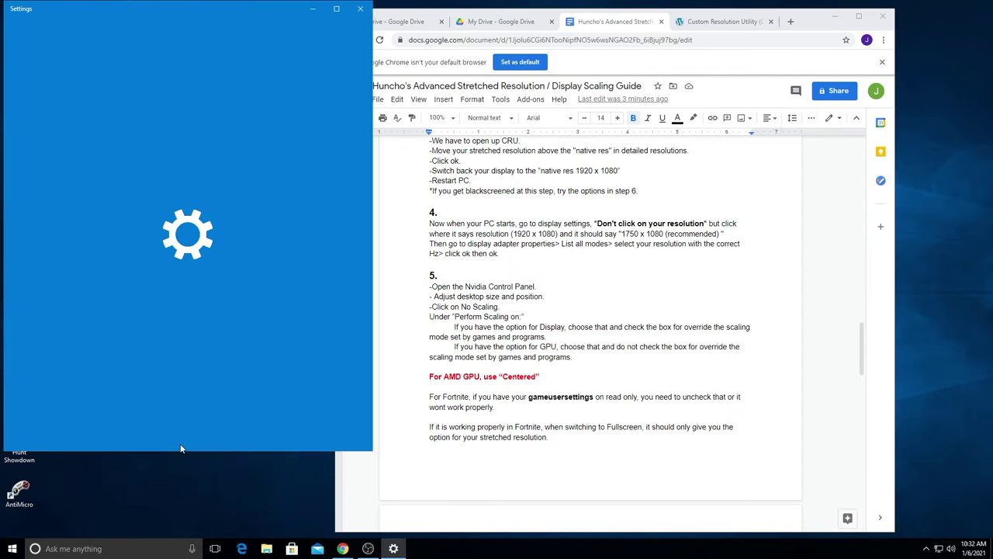
drag(373, 352, 465, 353)
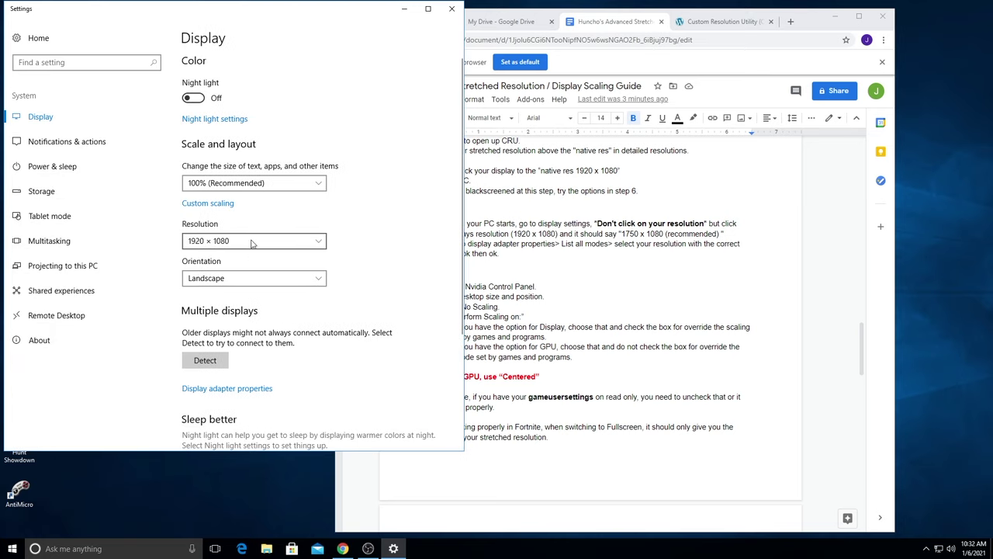
click(322, 247)
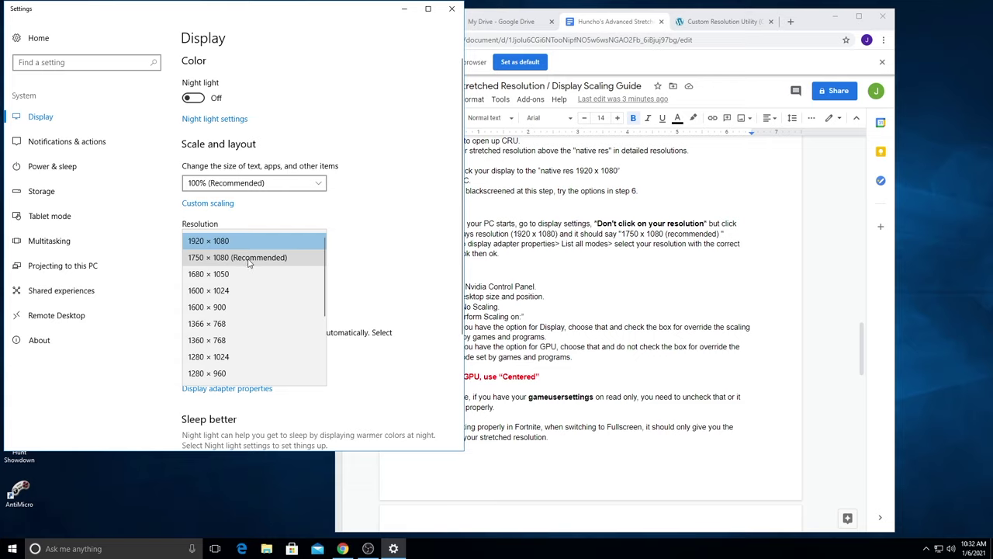
click(357, 262)
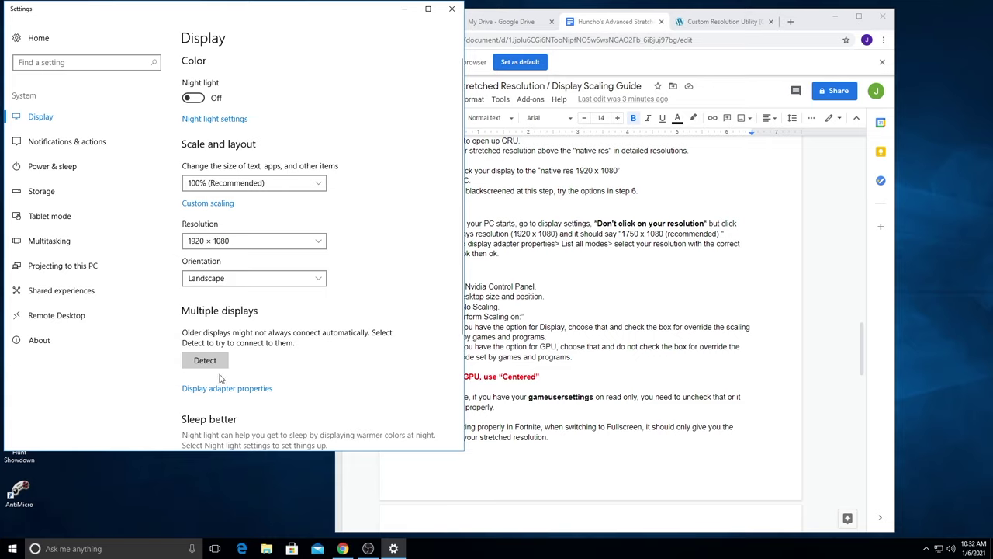
Step: Switch the display to the 1750 by 1080, 240 Hz mode via the adapter's mode list
click(196, 389)
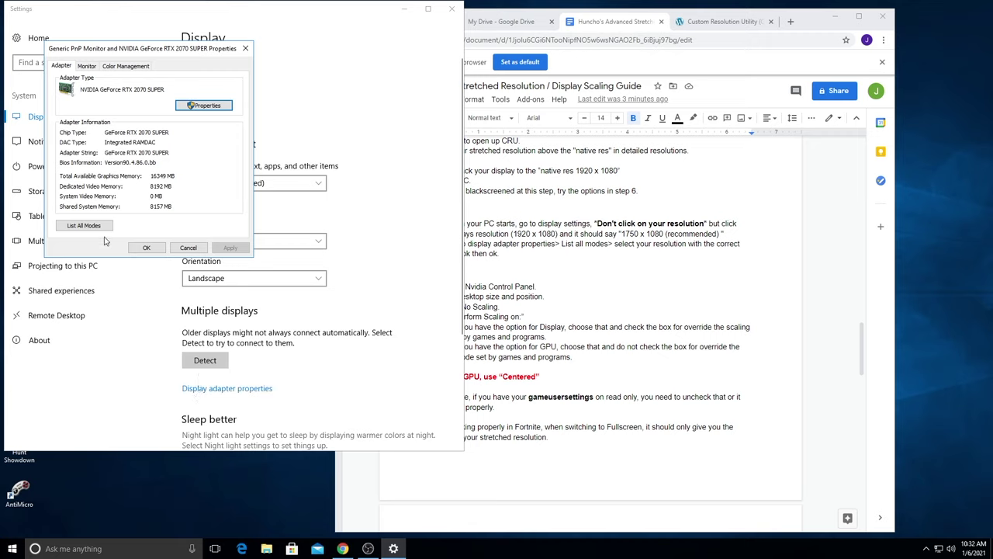
click(86, 226)
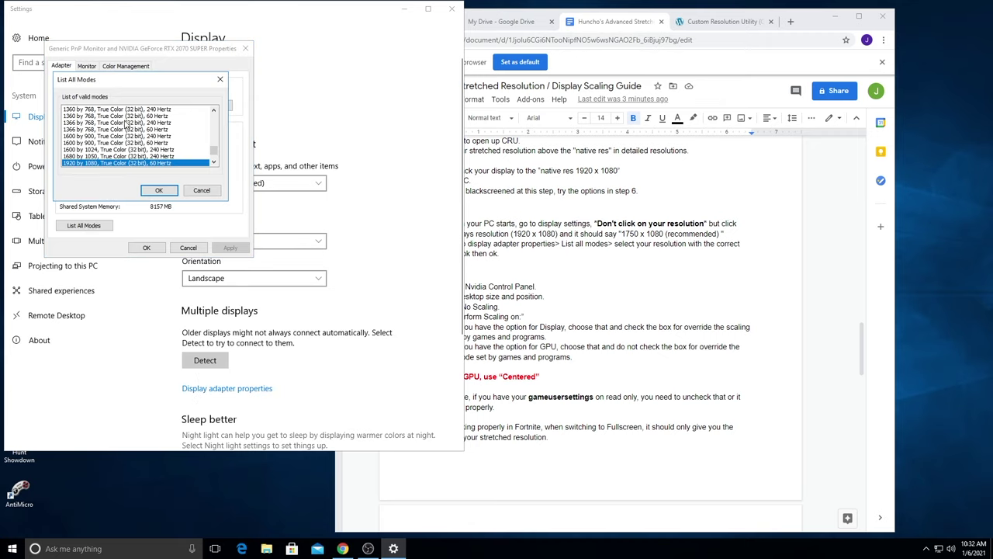
drag(212, 152, 216, 163)
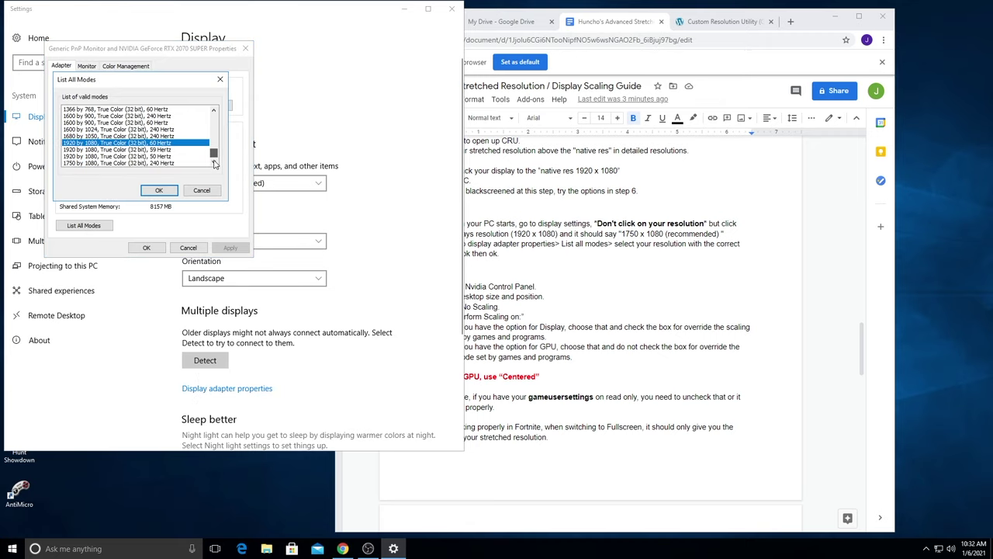
click(73, 163)
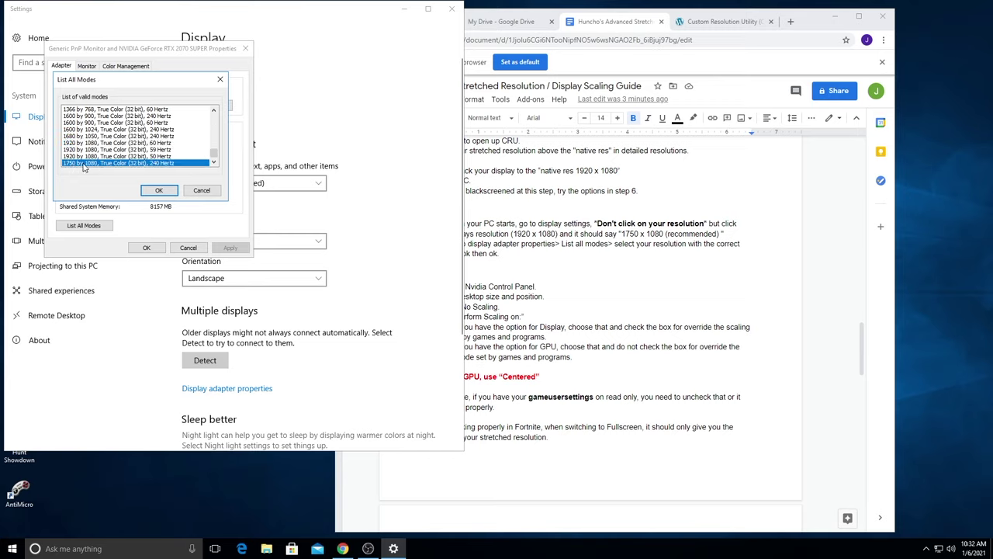
click(158, 192)
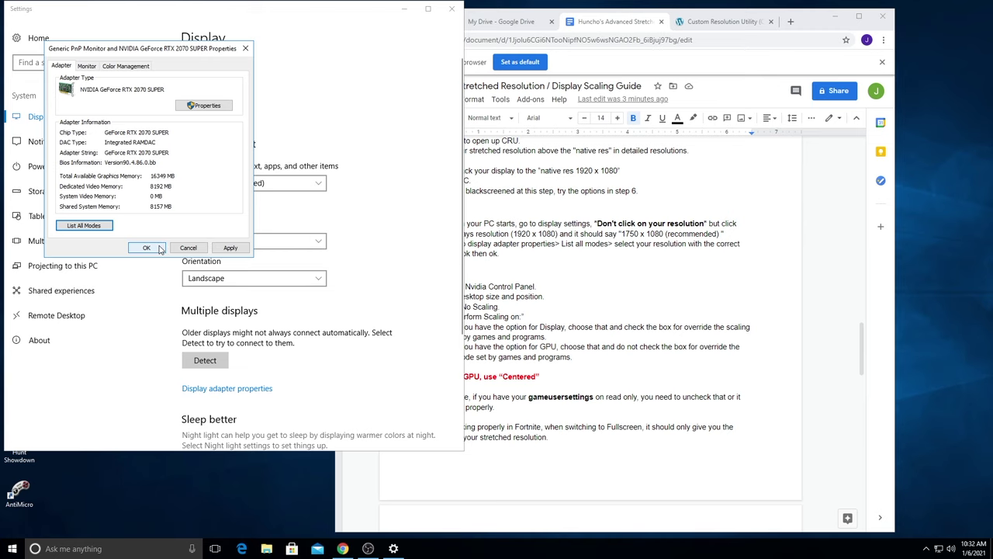
click(160, 248)
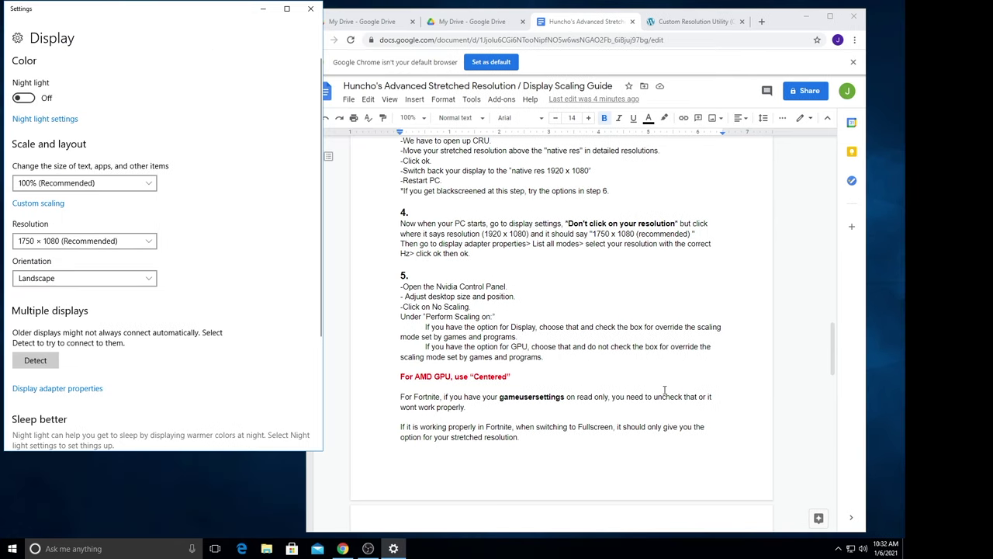
Step: Edit the 1750x1080 240 Hz detailed resolution in CRU, setting timing to Automatic - LCD reduced
drag(834, 361, 834, 363)
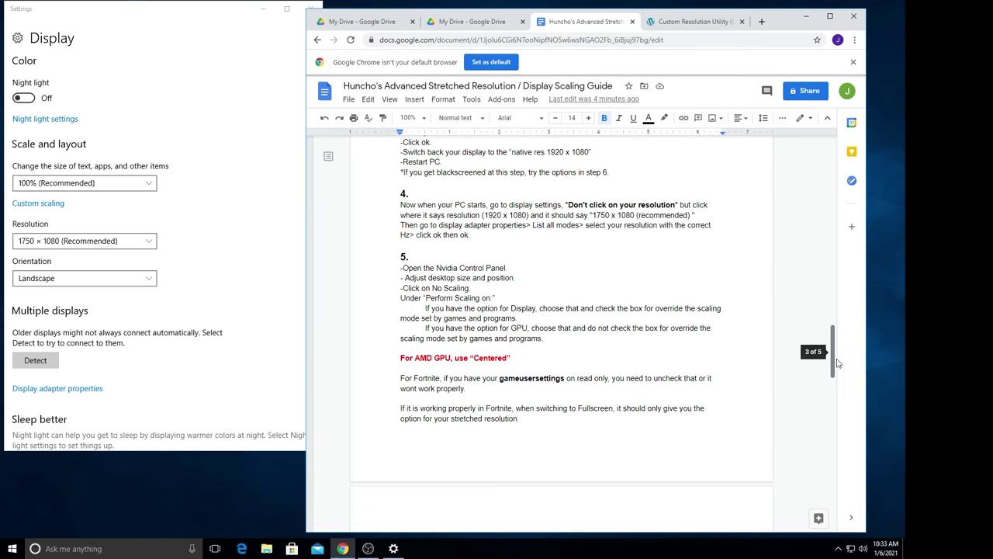
drag(835, 363, 834, 406)
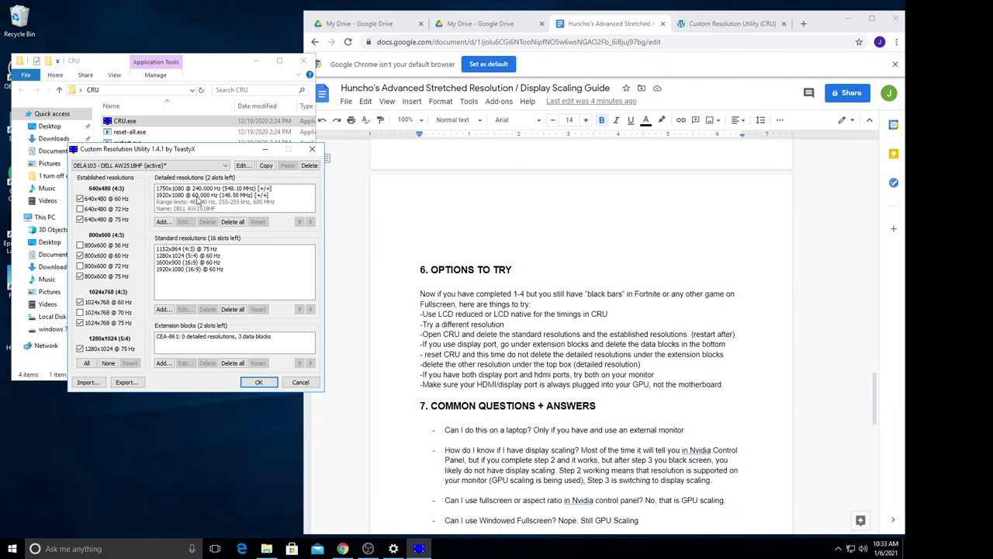
click(194, 197)
click(189, 223)
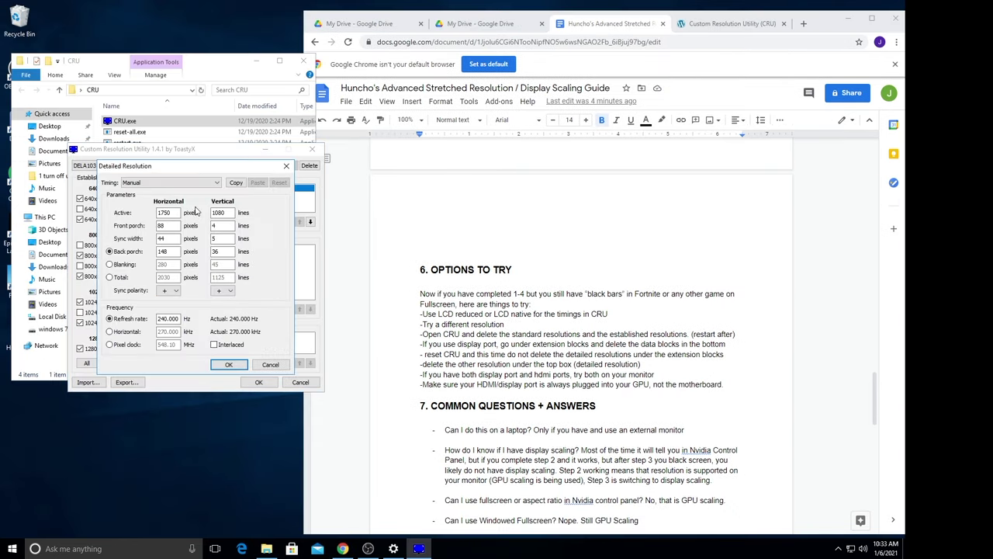
click(170, 182)
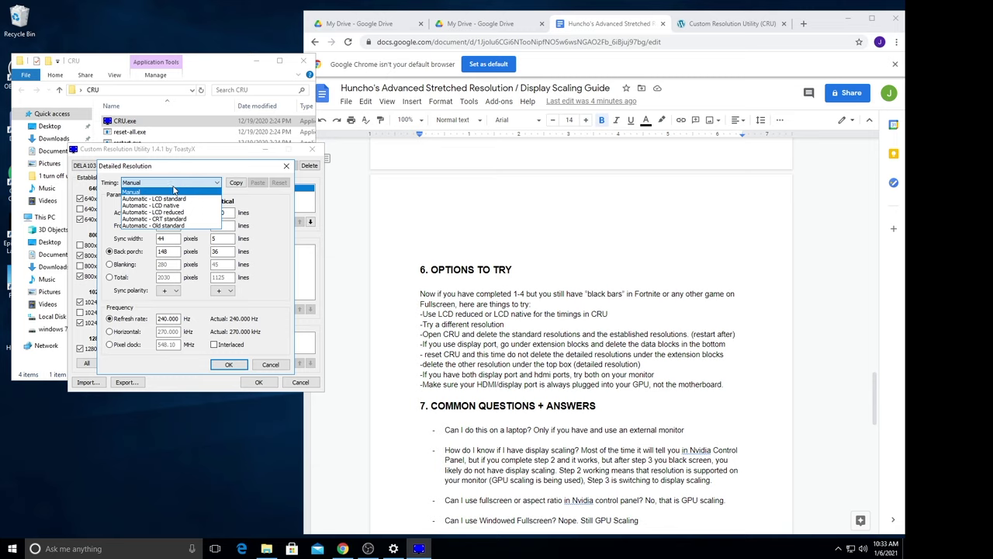
click(154, 211)
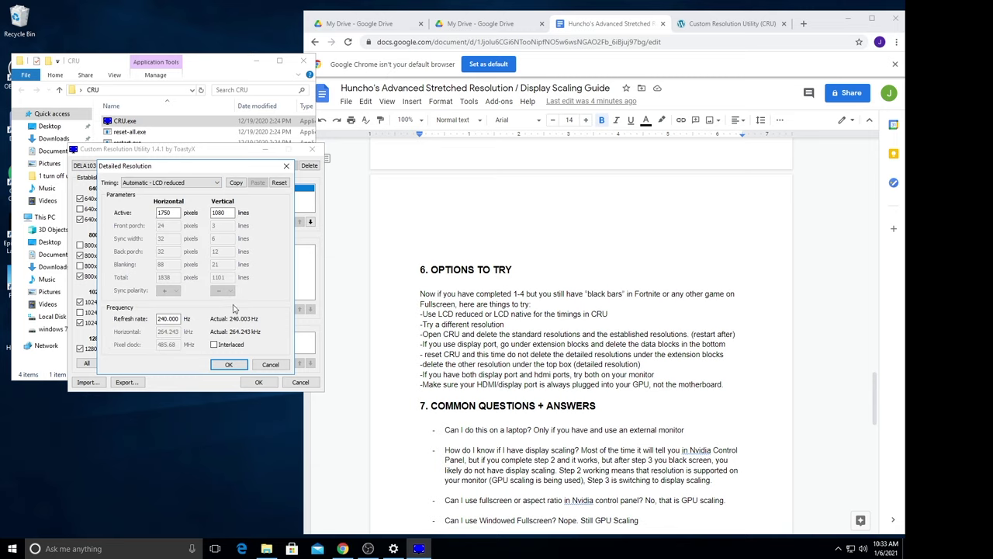
double_click(164, 212)
key(Return)
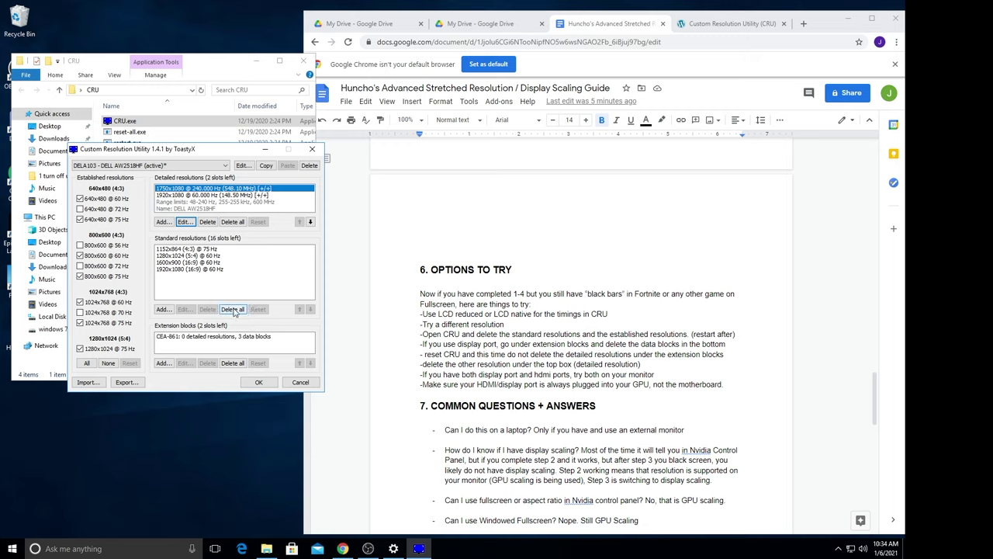
Step: Remove the standard resolutions, uncheck established resolutions, and delete the CEA-861 extension blocks
click(233, 310)
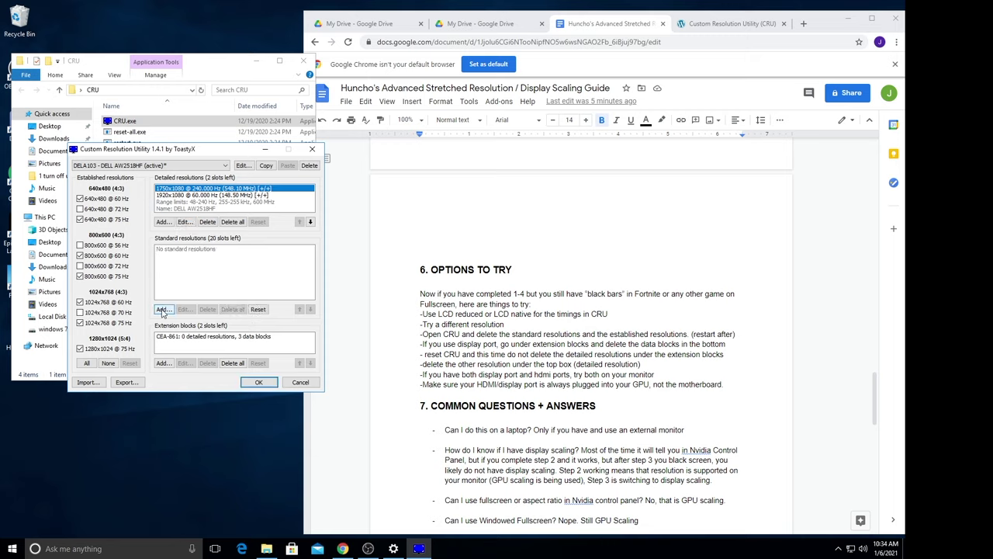
click(108, 364)
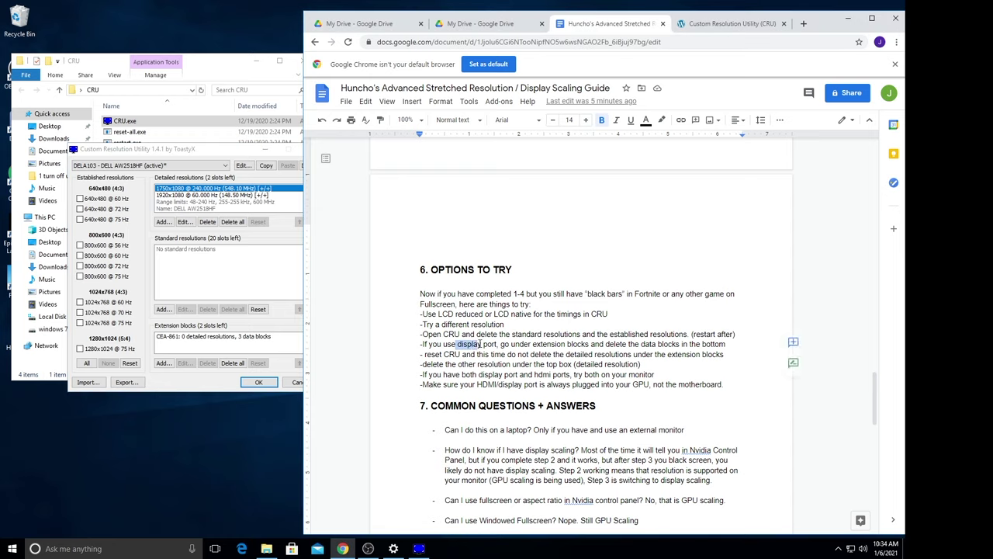
drag(457, 344, 497, 343)
click(224, 339)
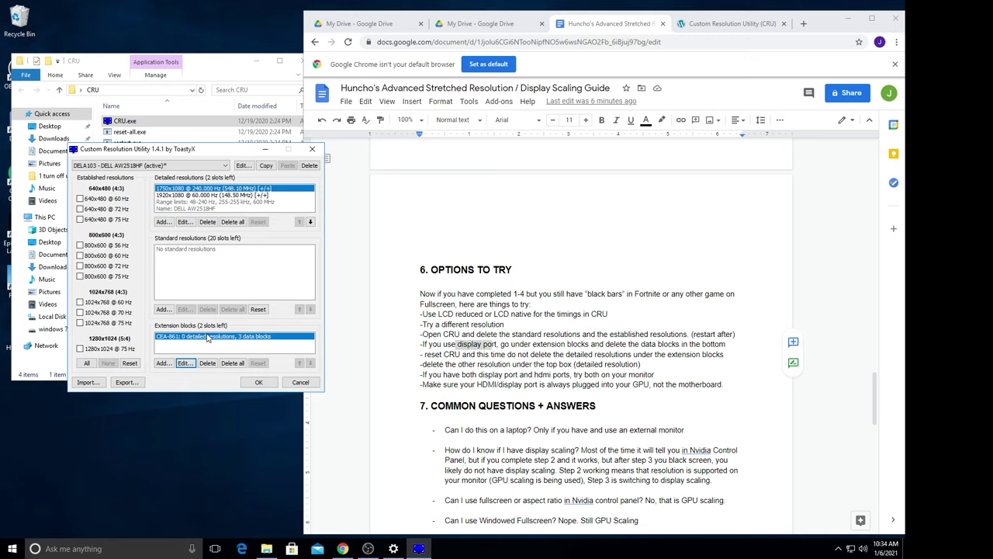
click(234, 362)
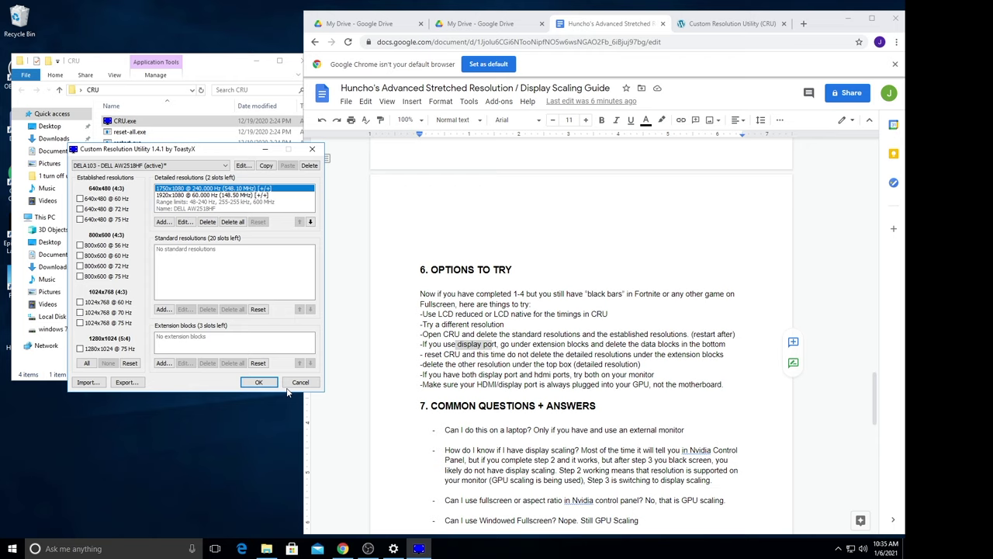
Step: Select the 1750x1080 detailed resolution and highlight the guide's DisplayPort, HDMI and GPU-port tips
drag(187, 148, 160, 236)
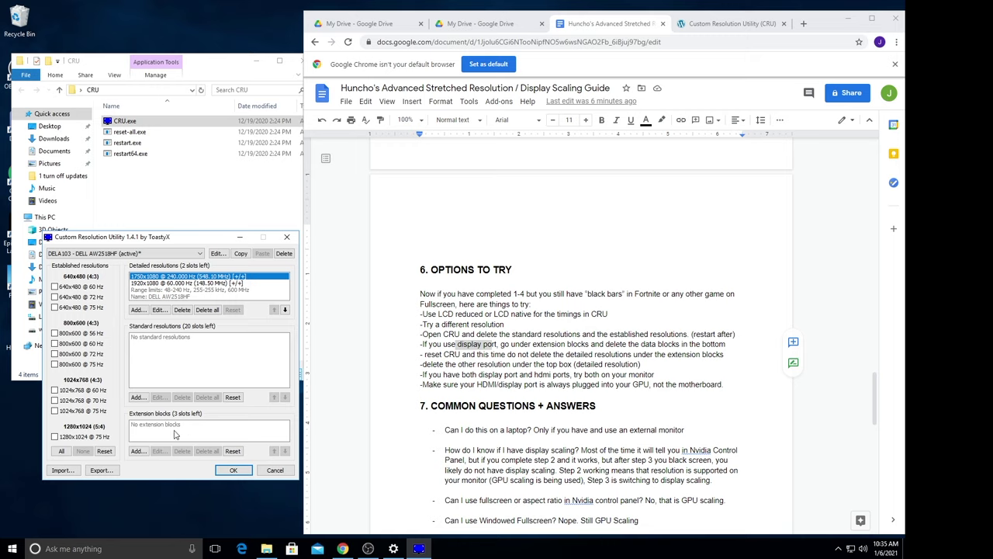
click(163, 277)
drag(479, 376, 574, 375)
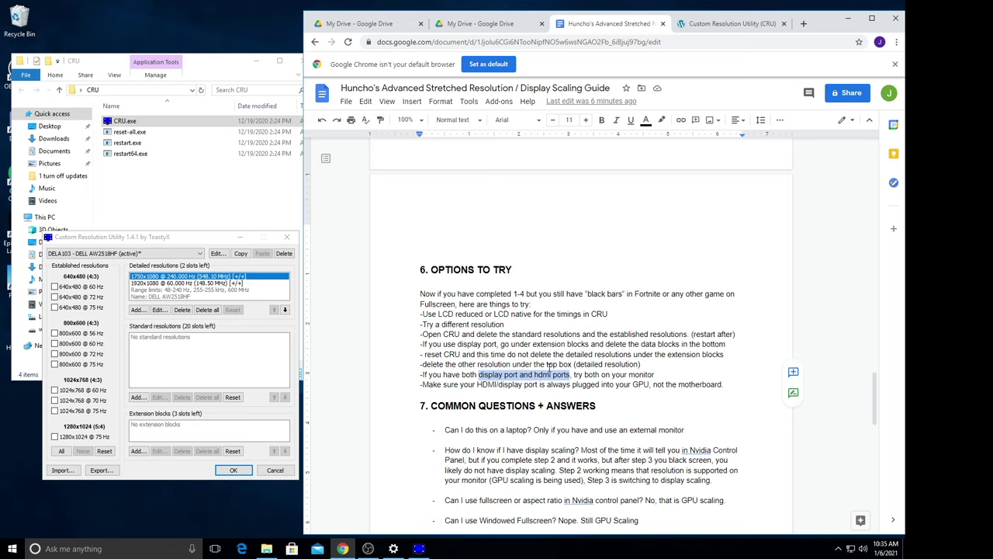
drag(481, 385, 649, 385)
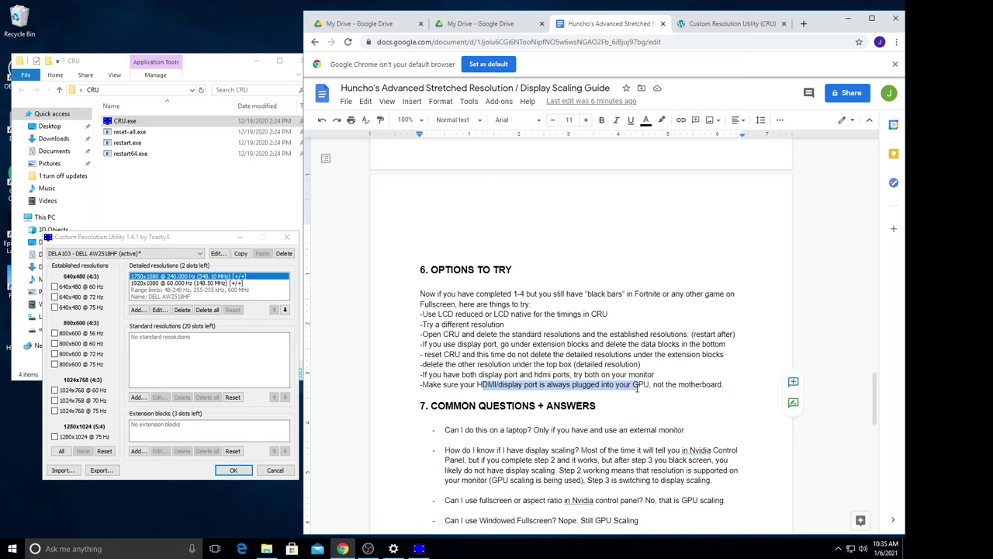
drag(678, 384, 722, 384)
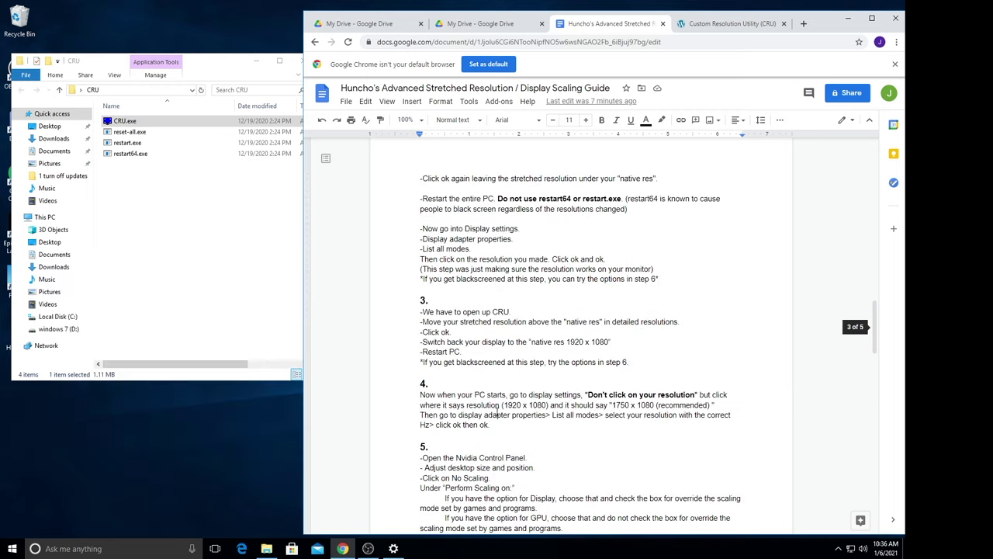
Step: In Adjust desktop size and position, set No scaling, performed on the Display
scroll(492, 409, down, 3)
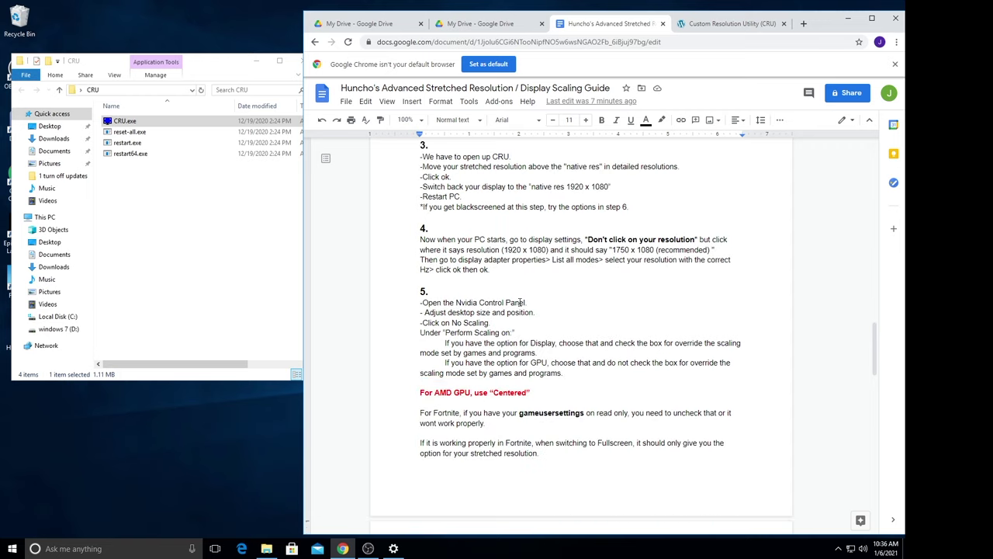
drag(523, 303, 460, 305)
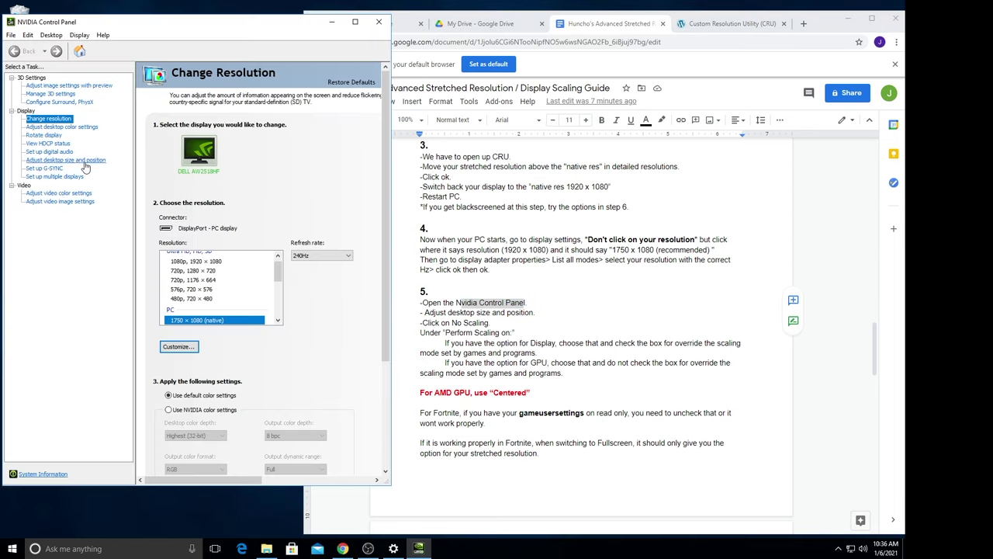
click(92, 160)
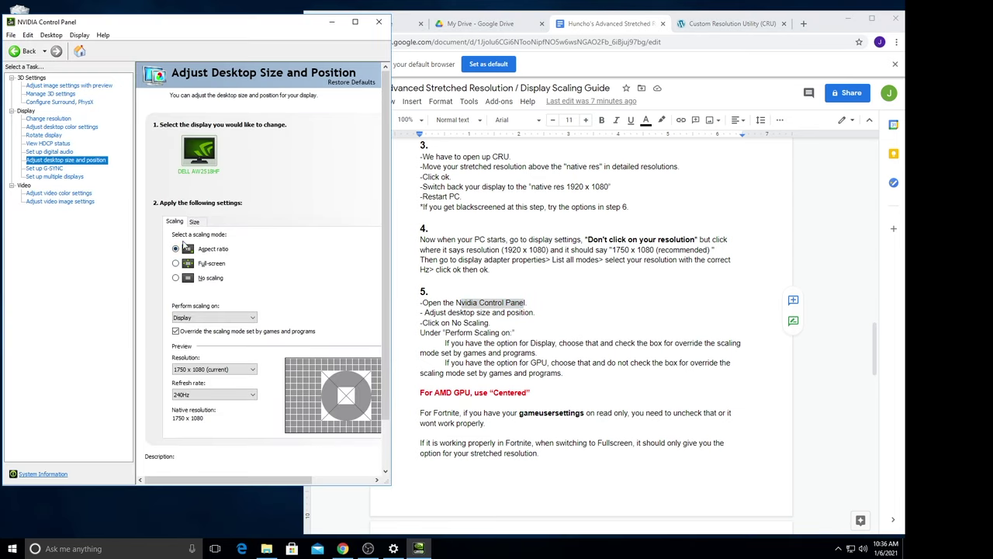
click(189, 281)
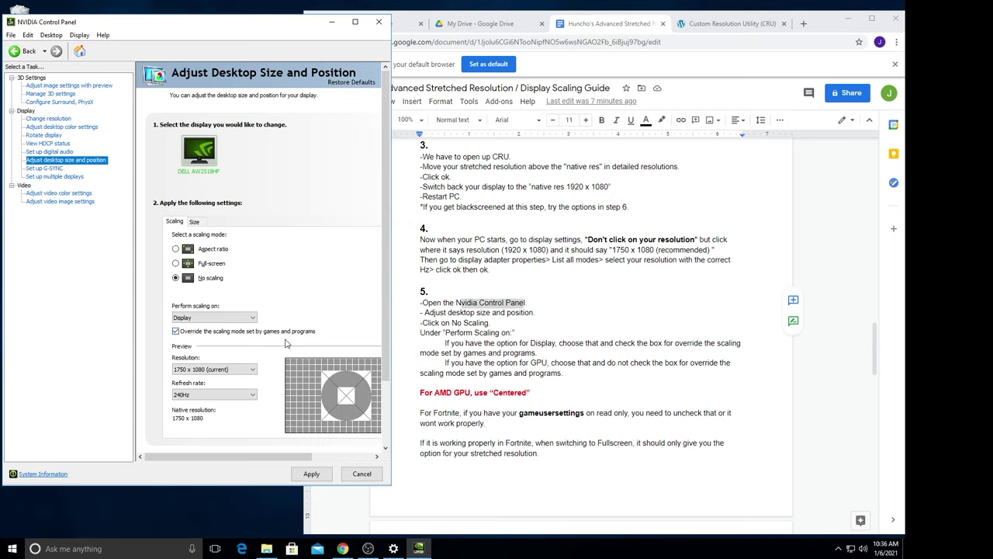
click(233, 319)
click(211, 328)
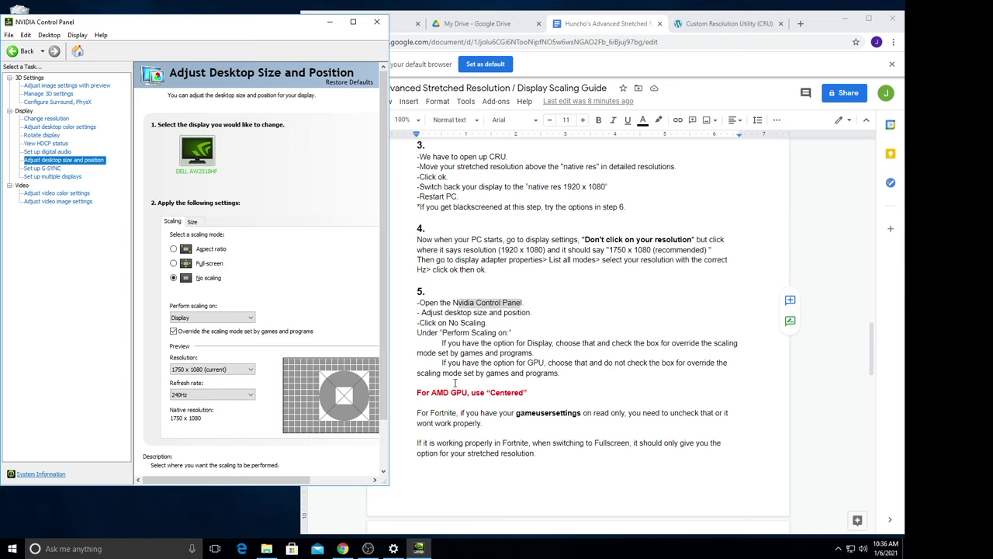
drag(417, 392, 530, 392)
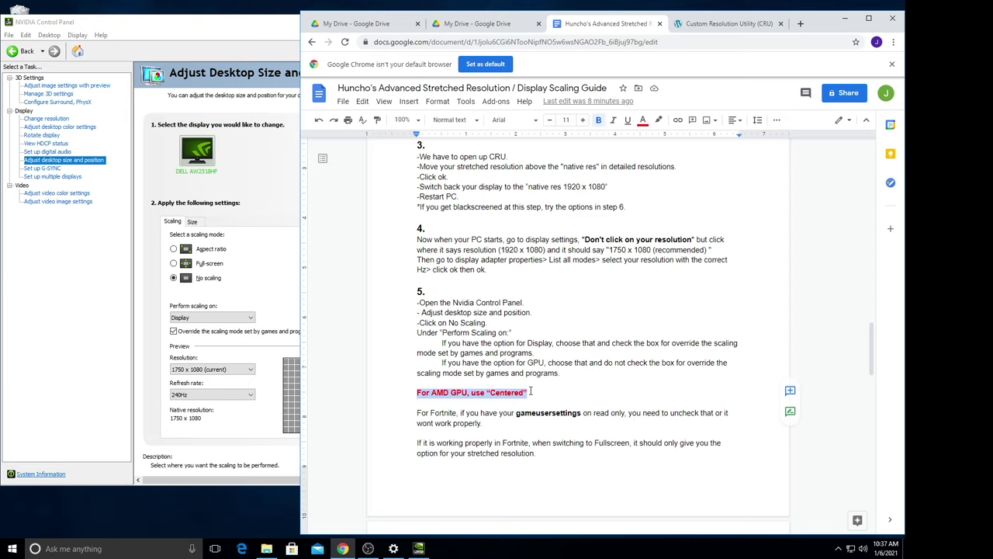
Step: Open the %localappdata% folder from the Run box
double_click(497, 391)
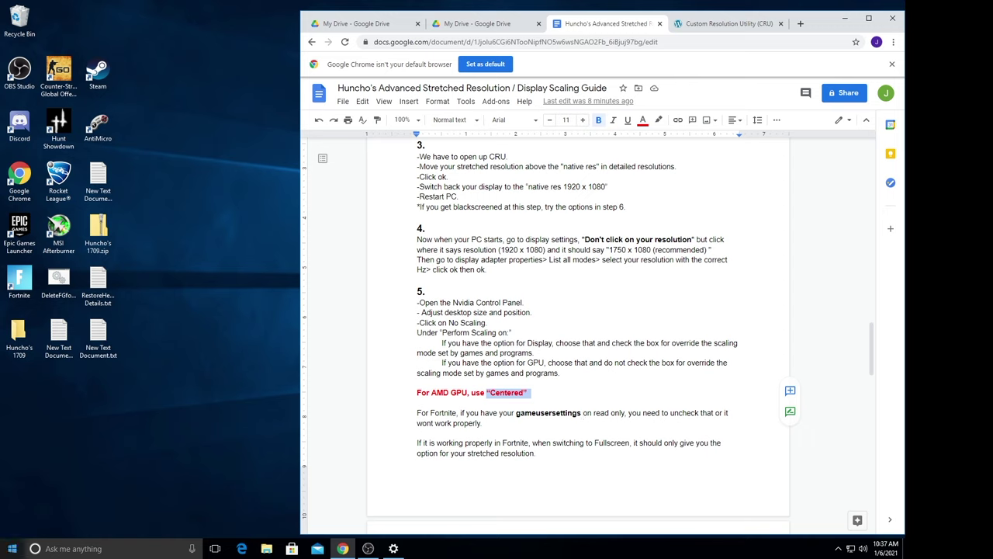
right_click(13, 549)
click(33, 505)
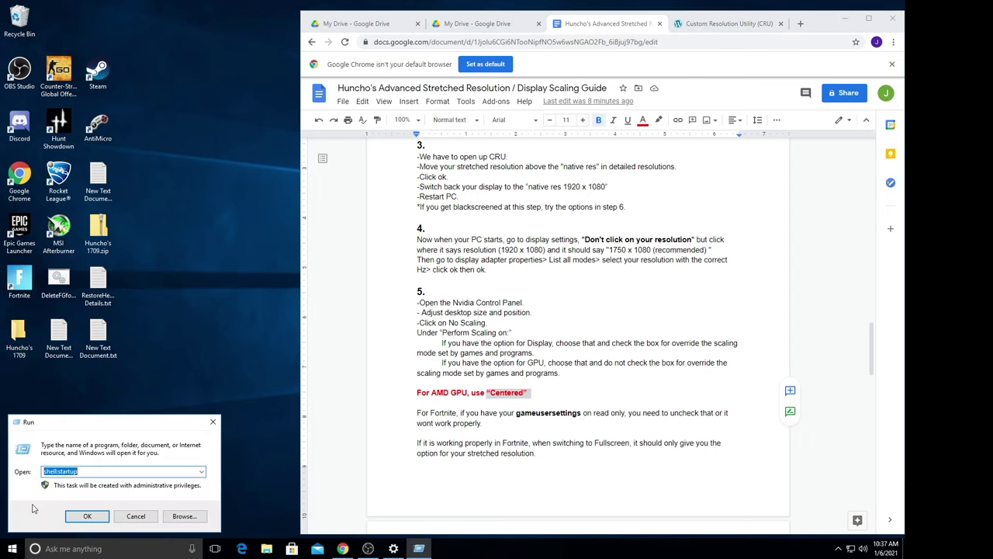
text(%localappdata%)
key(Return)
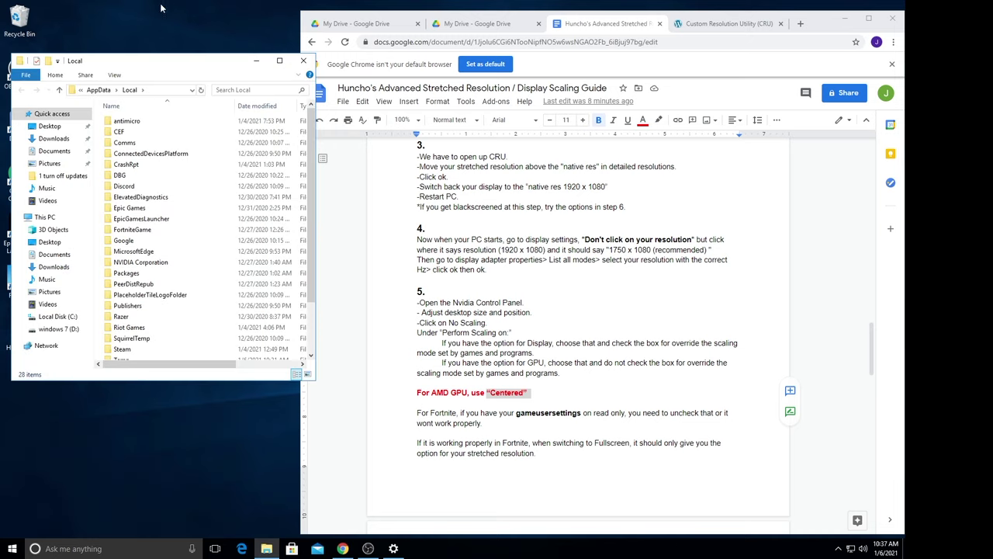
Step: In FortniteGame\Saved\Config\WindowsClient, check GameUserSettings.ini's properties to confirm it isn't read-only
double_click(129, 232)
double_click(119, 121)
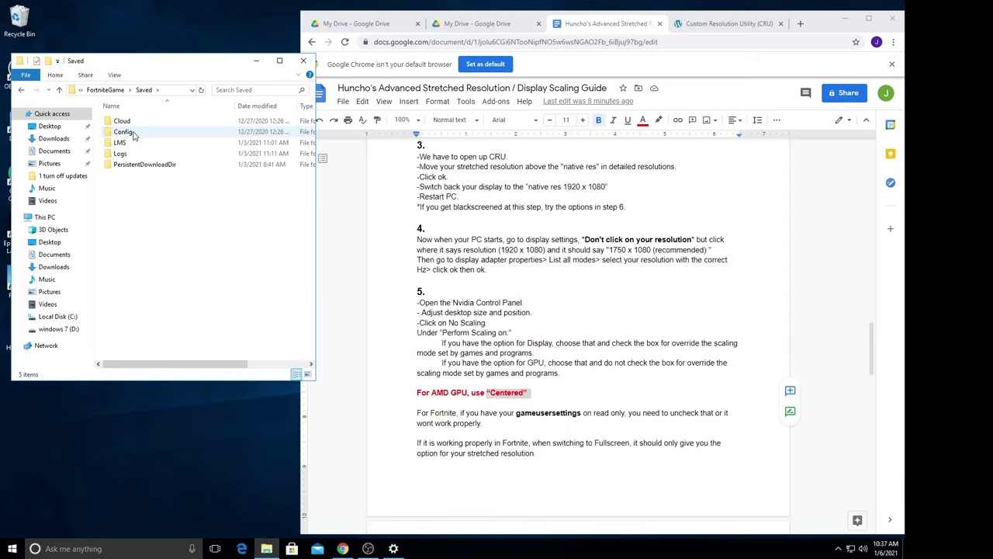
double_click(128, 133)
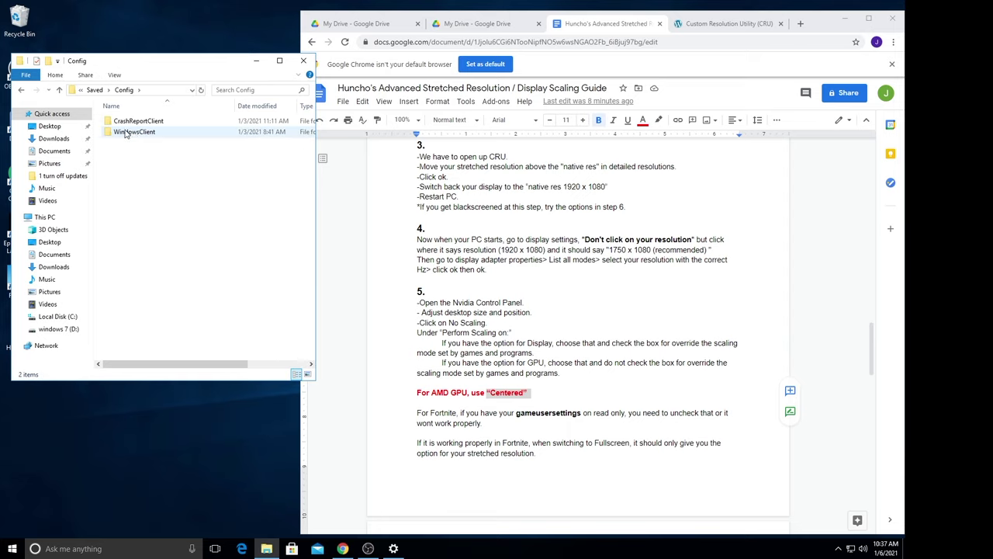
double_click(128, 132)
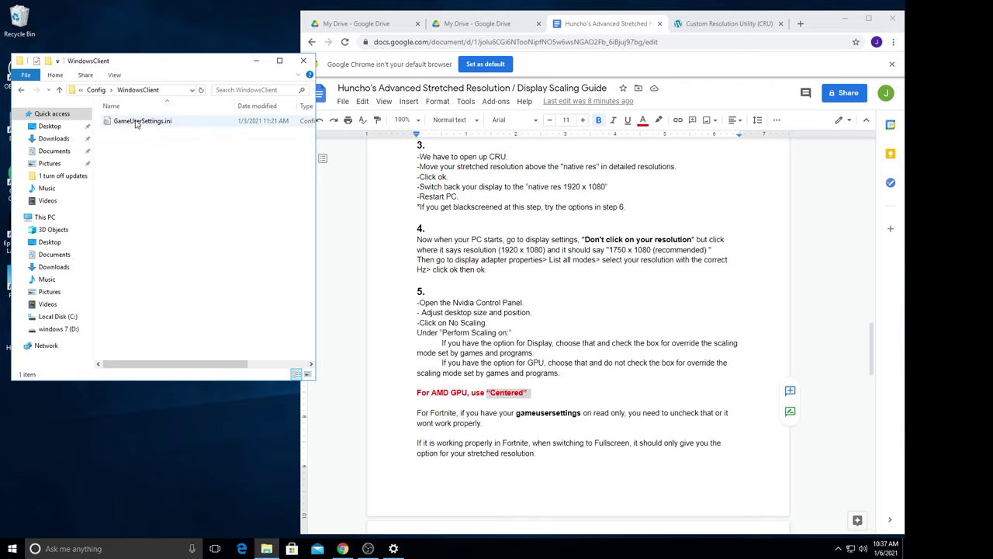
click(128, 122)
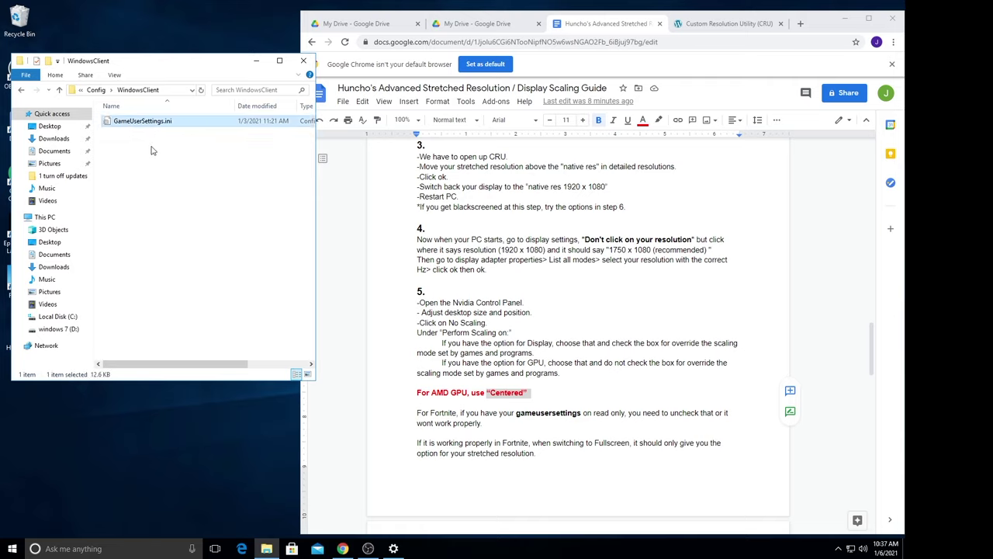
right_click(170, 124)
click(248, 297)
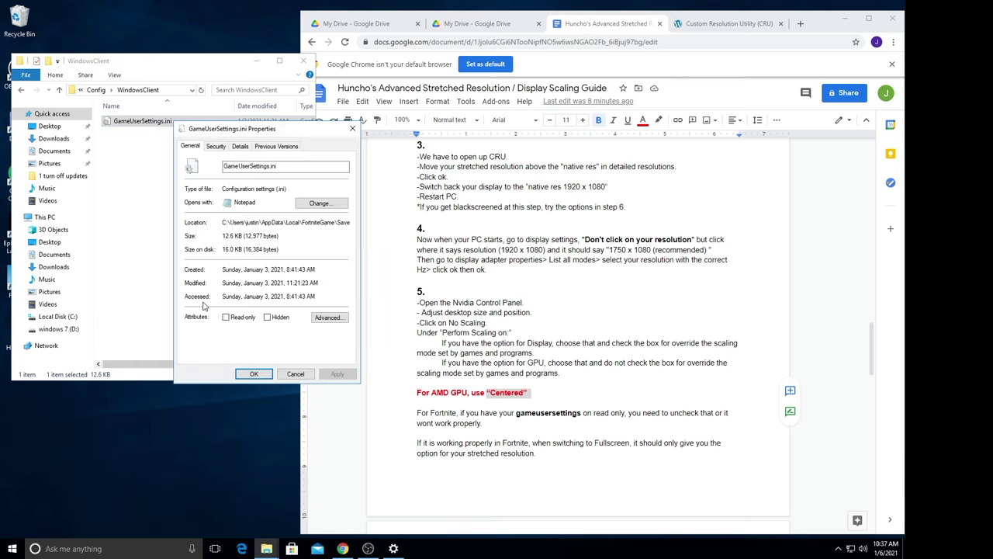
click(352, 129)
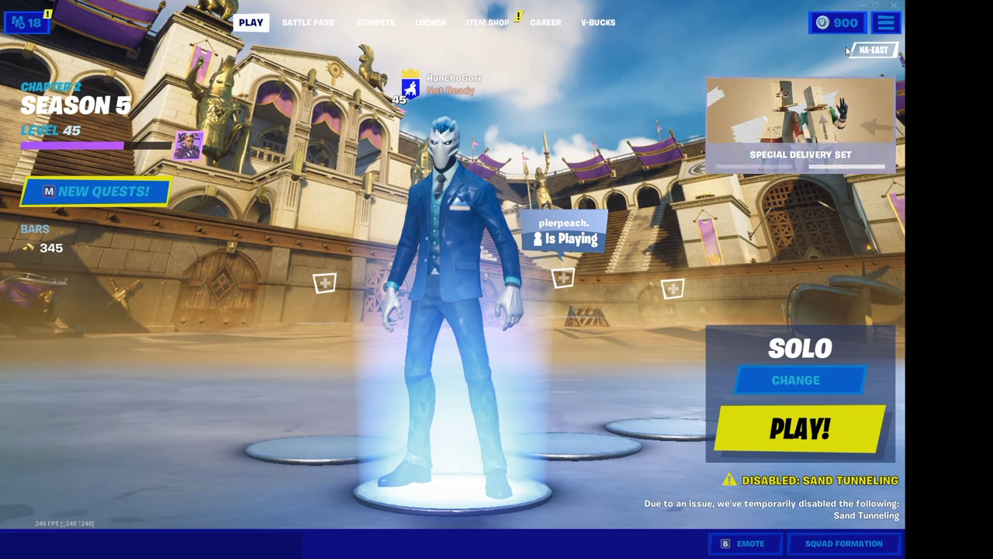
Step: Set Fortnite's window mode to Fullscreen at 1750 x 1080, apply and keep it, then return to the lobby
click(896, 25)
click(806, 45)
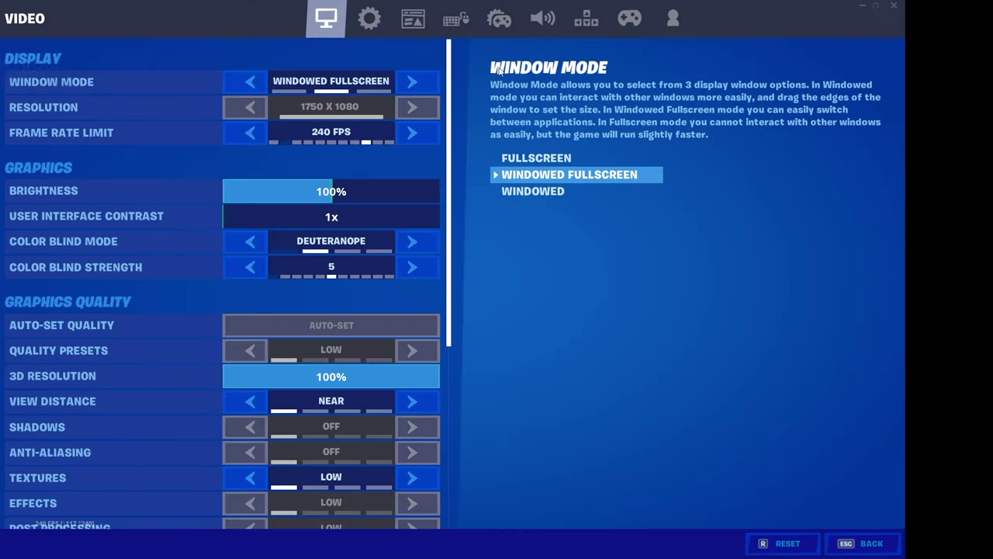
click(248, 80)
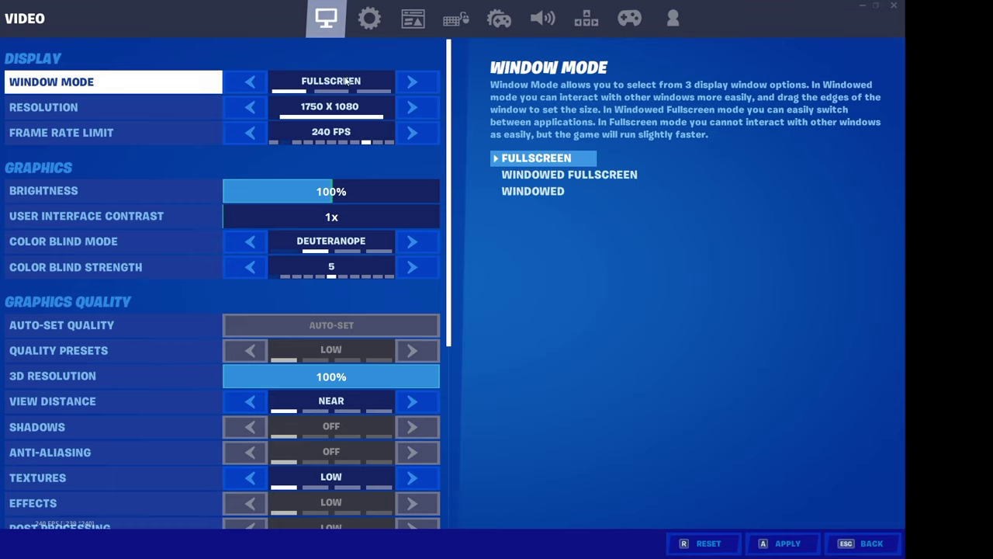
click(795, 547)
click(417, 284)
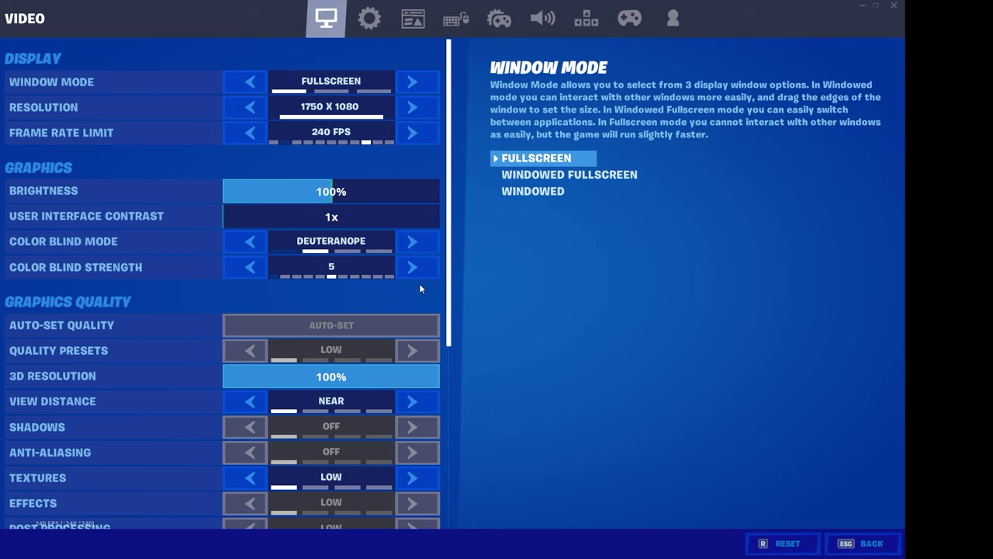
key(Escape)
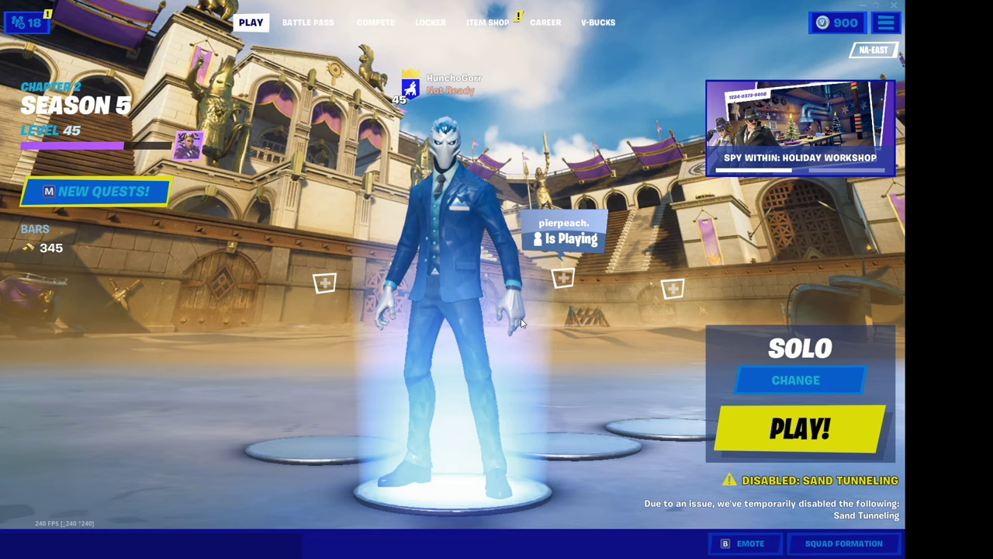
key(alt+Tab)
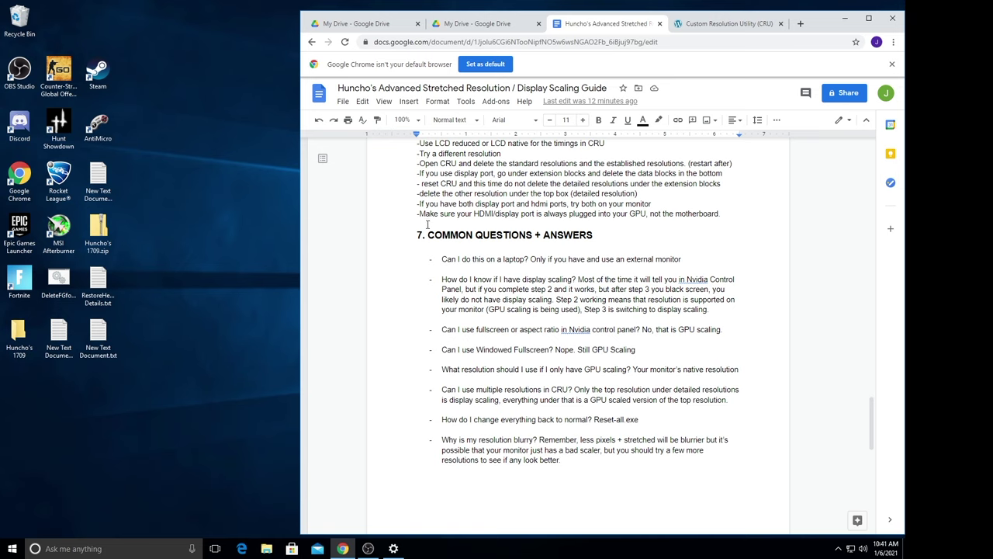
drag(429, 234, 652, 232)
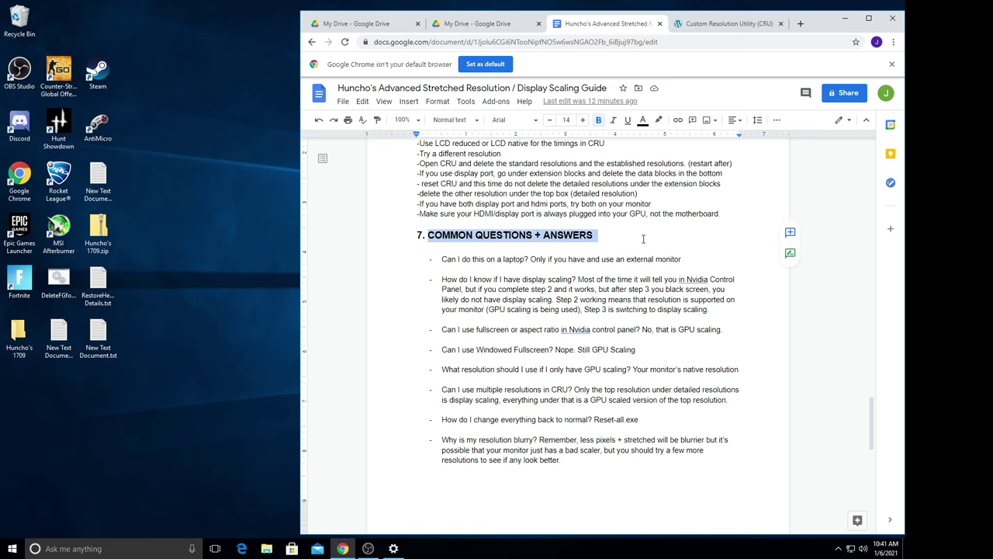
click(506, 248)
mouse_move(442, 259)
mouse_down()
mouse_move(598, 522)
mouse_move(679, 492)
mouse_up()
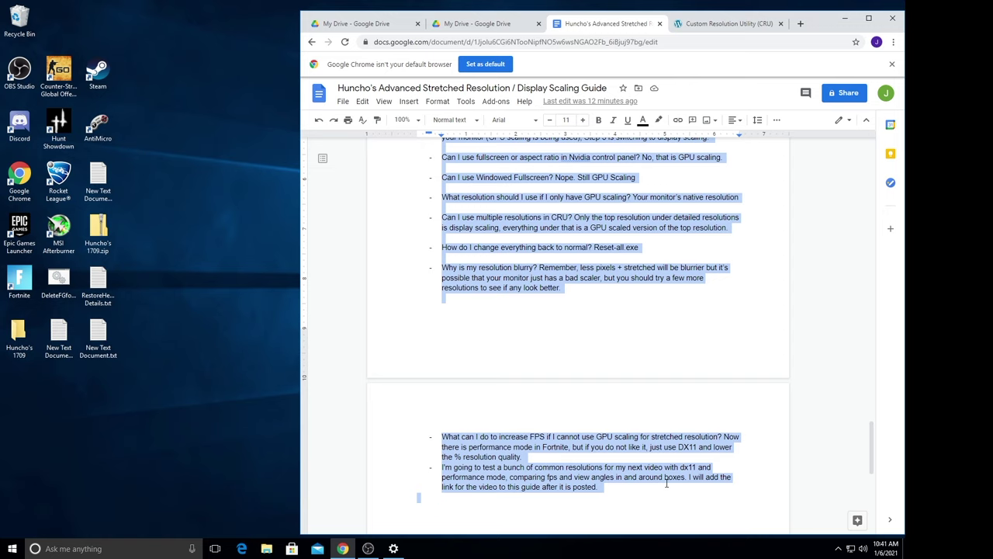
triple_click(665, 482)
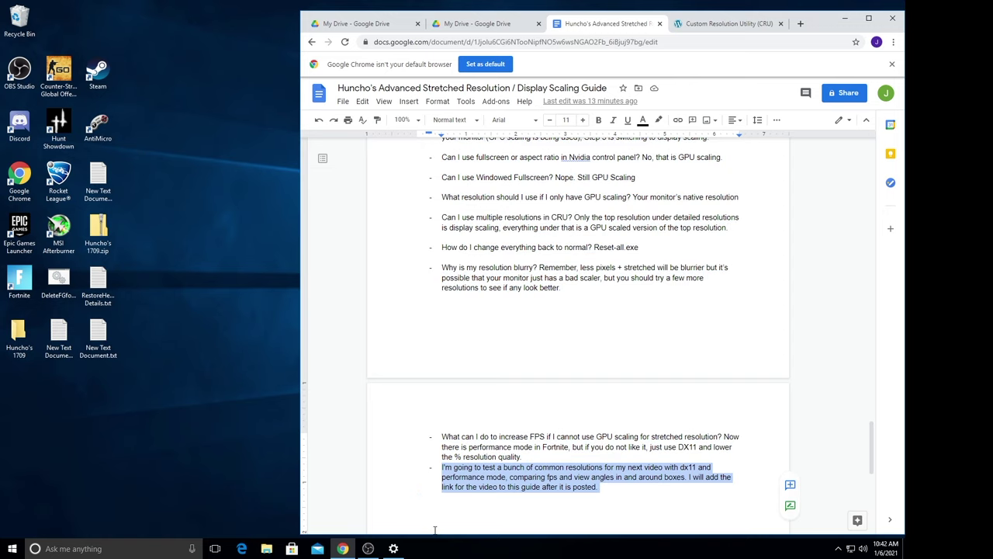